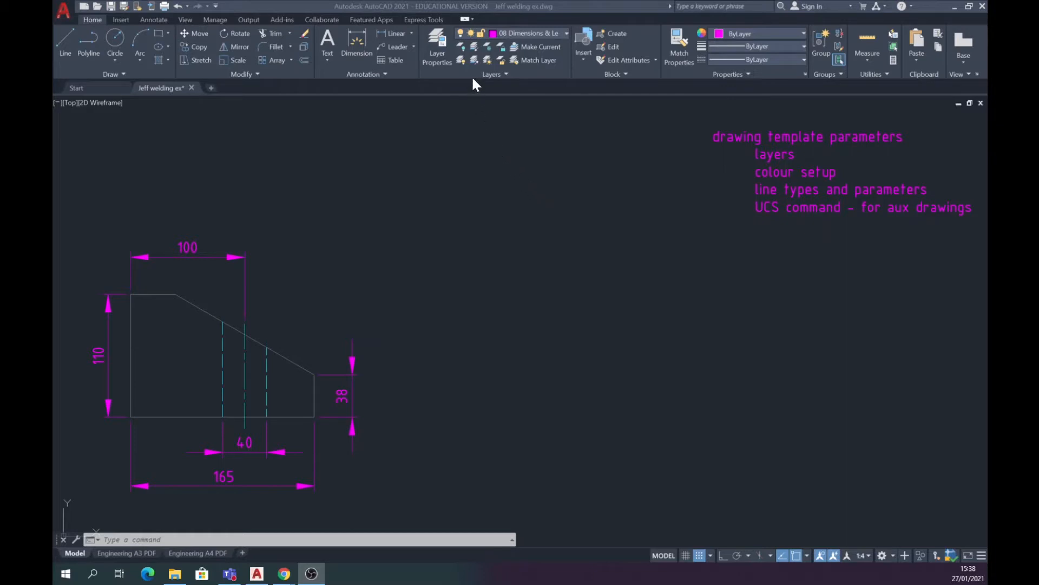
Create a new layer named pro and set its colour to index 50.
{"action": "left_click", "coordinate": [433, 43]}
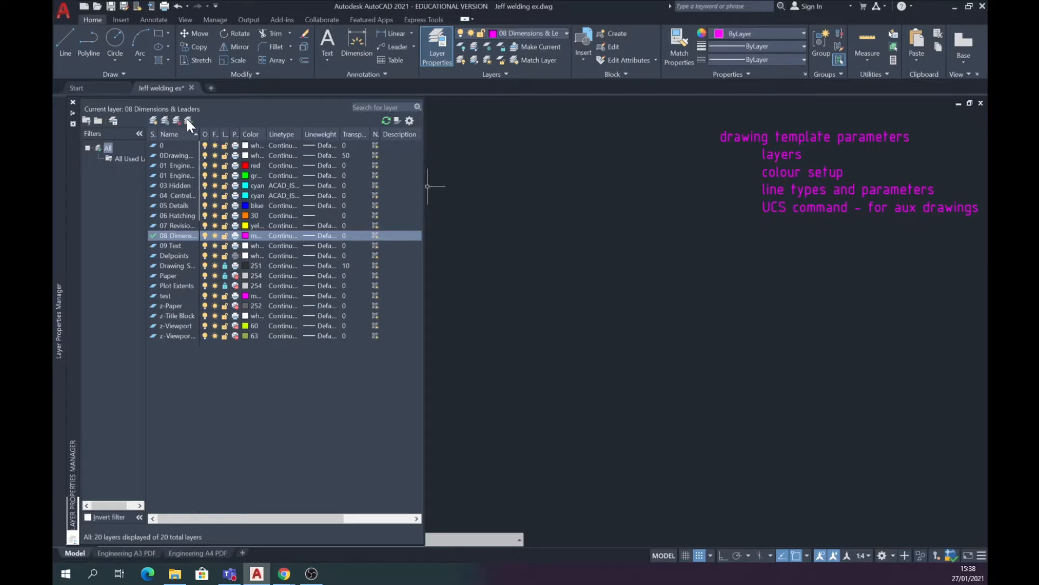
{"action": "left_click", "coordinate": [152, 119]}
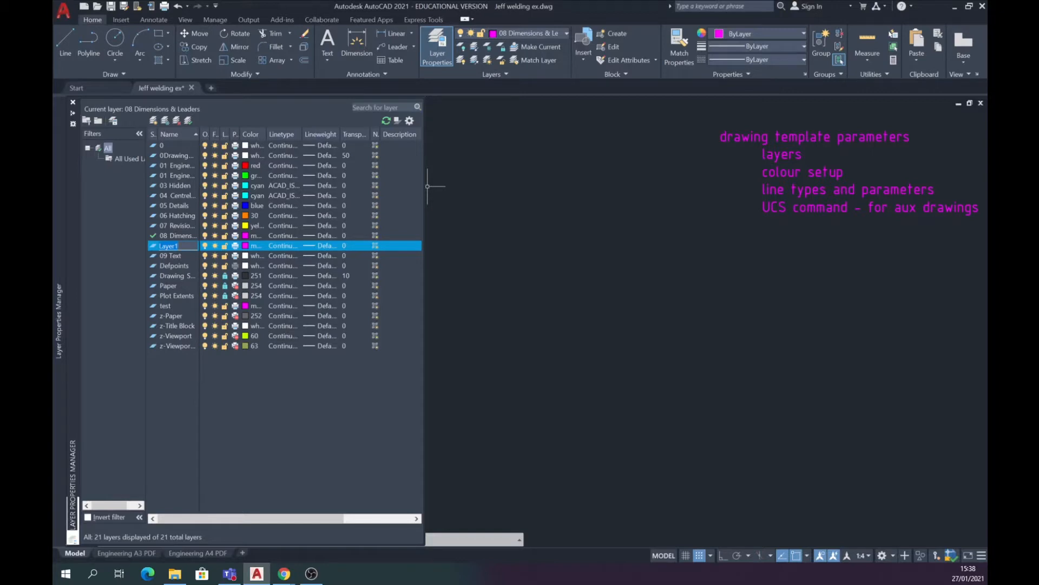
{"action": "type", "text": "pro"}
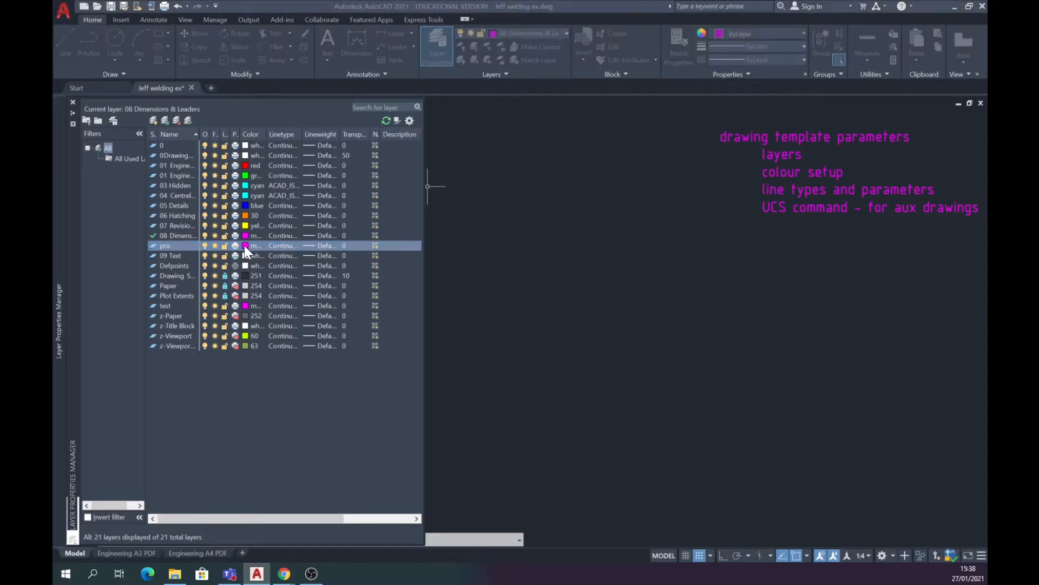
{"action": "left_click", "coordinate": [245, 245]}
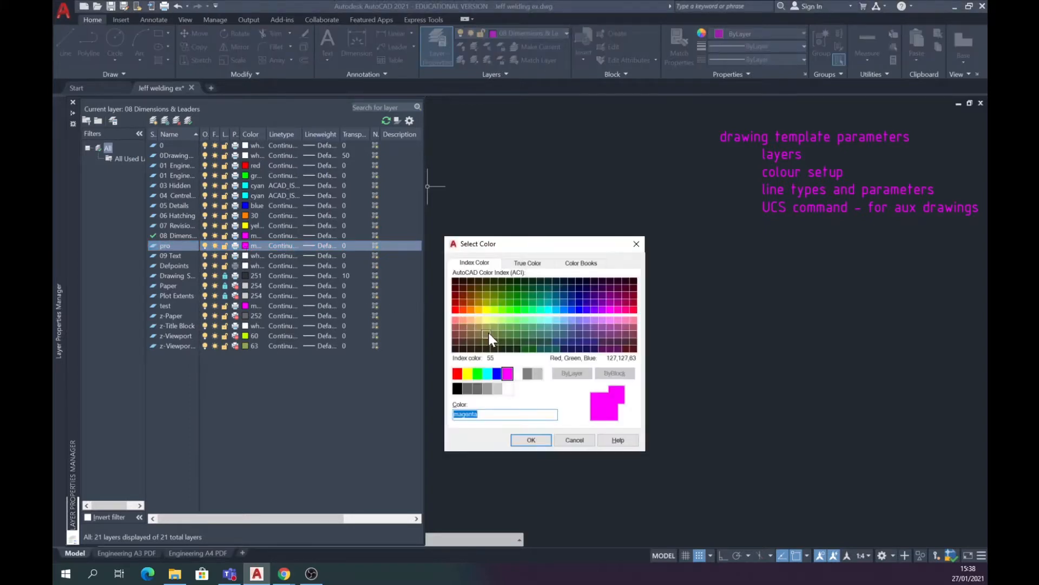
{"action": "left_click", "coordinate": [486, 309]}
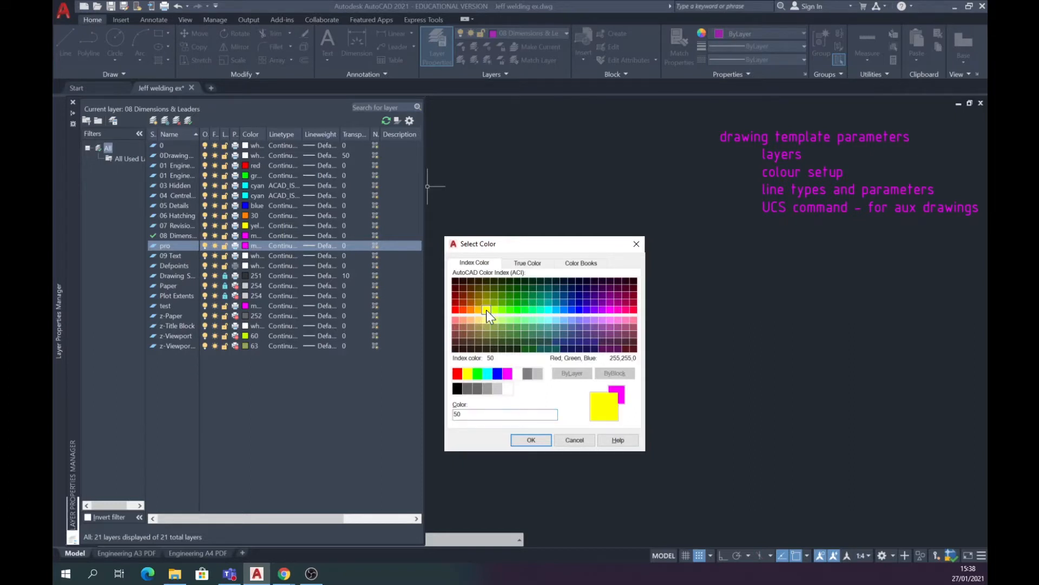
{"action": "left_click", "coordinate": [530, 440]}
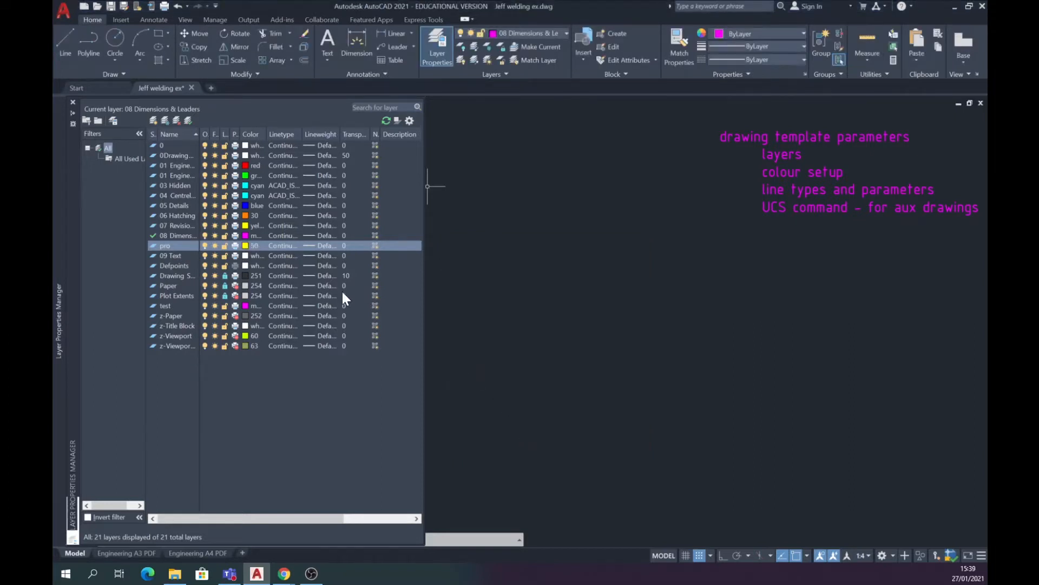
Assign the ISO dash linetype (ACAD_ISO02W100) to the pro layer.
{"action": "left_click", "coordinate": [281, 245]}
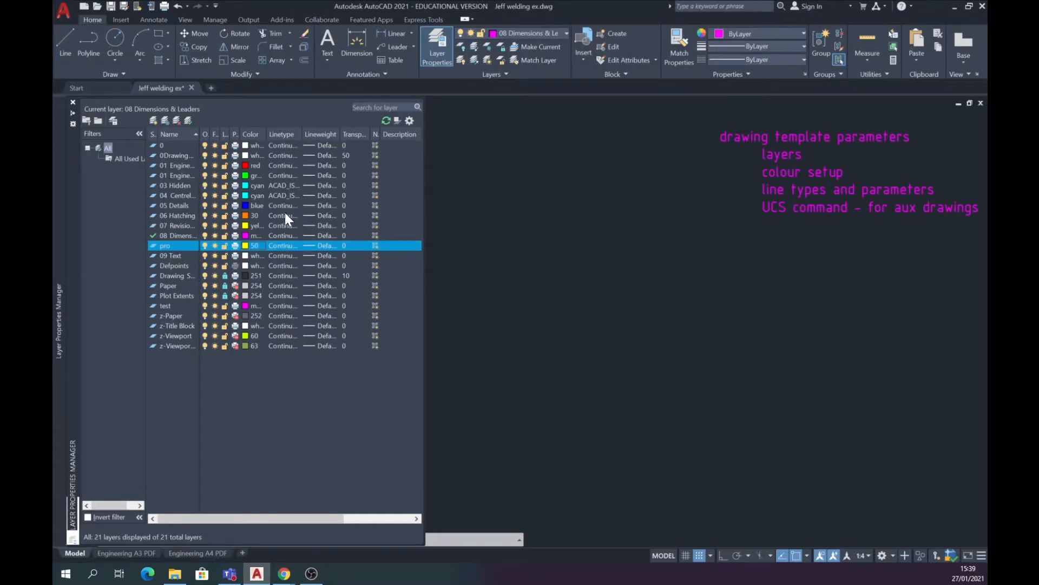
{"action": "left_click", "coordinate": [281, 246]}
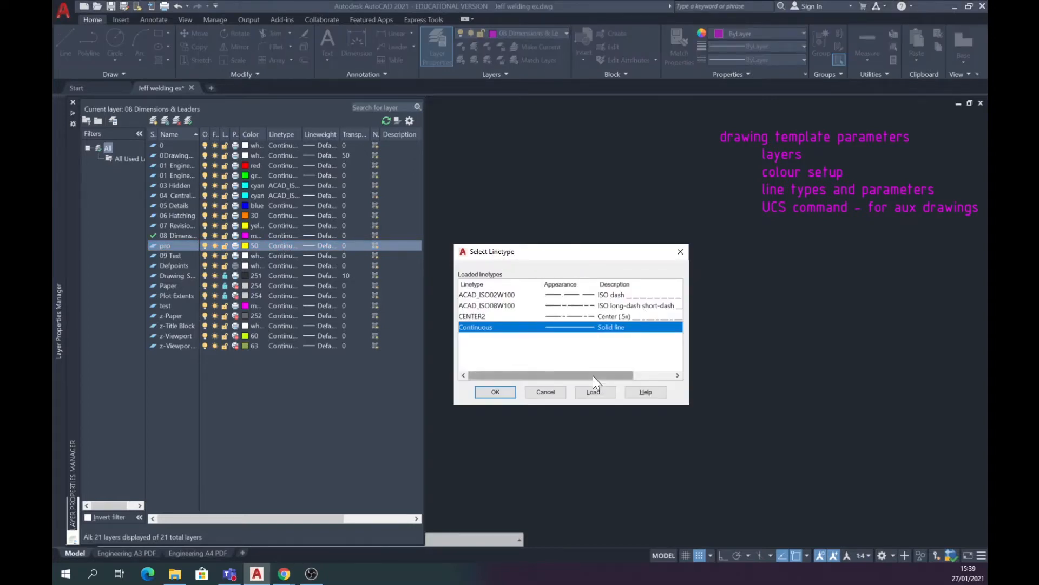
{"action": "left_click_drag", "start_coordinate": [593, 376], "coordinate": [646, 387]}
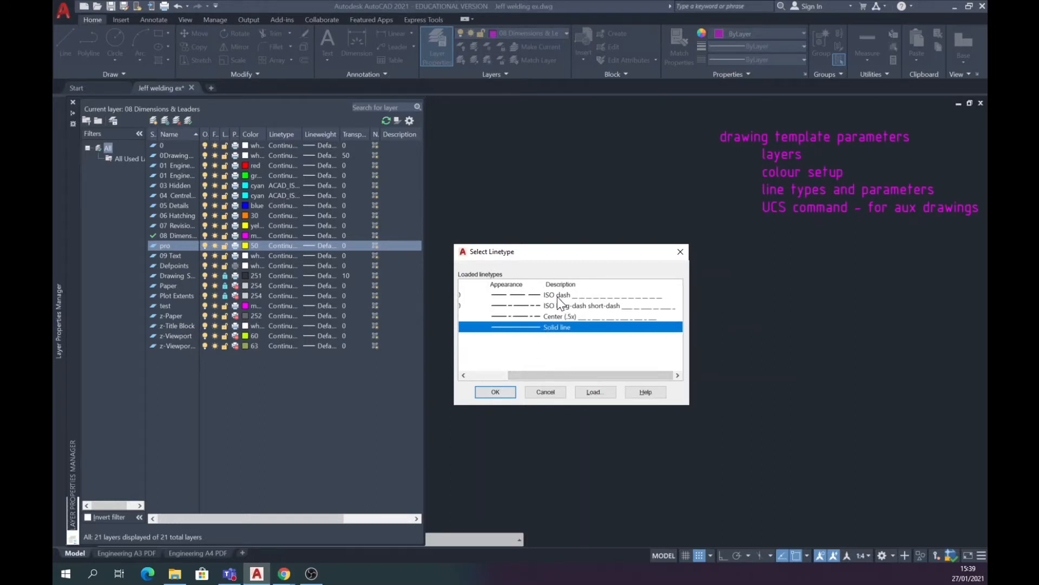
{"action": "left_click", "coordinate": [596, 297]}
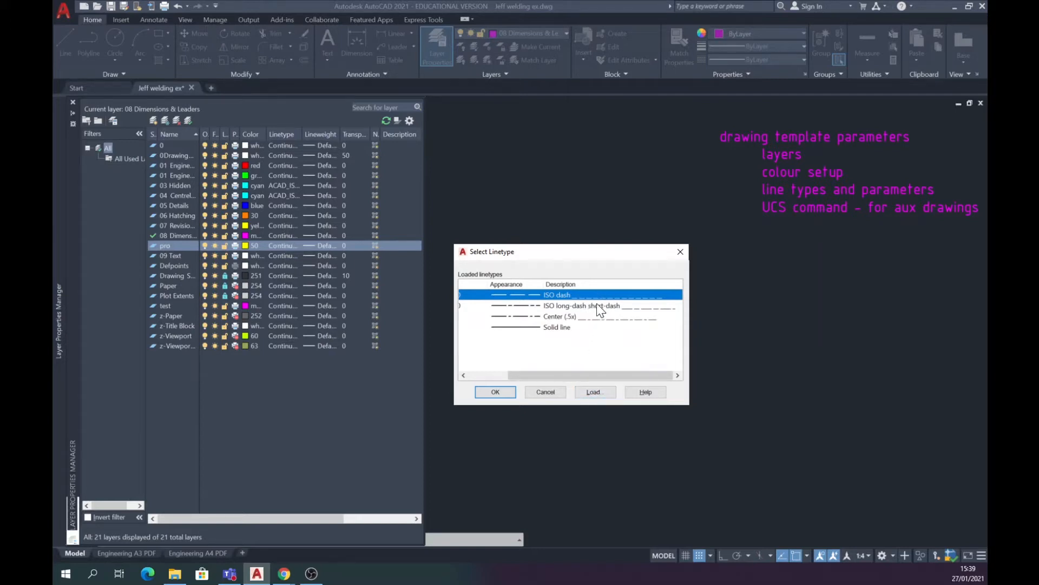
{"action": "left_click", "coordinate": [509, 394]}
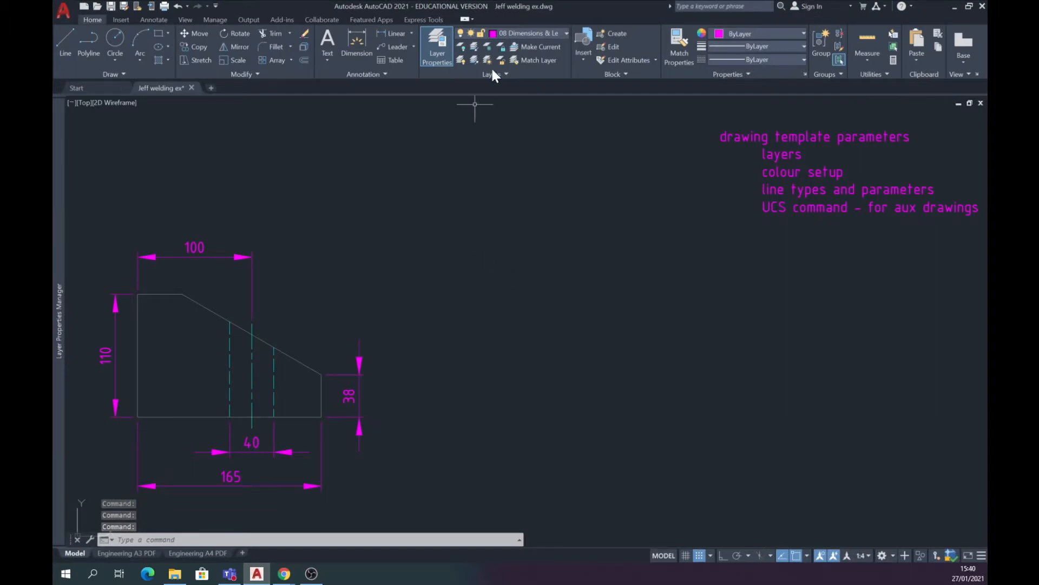
Draw a trial line on the pro layer from the upper end of the right-hand hidden line, and delete it.
{"action": "left_click", "coordinate": [566, 32]}
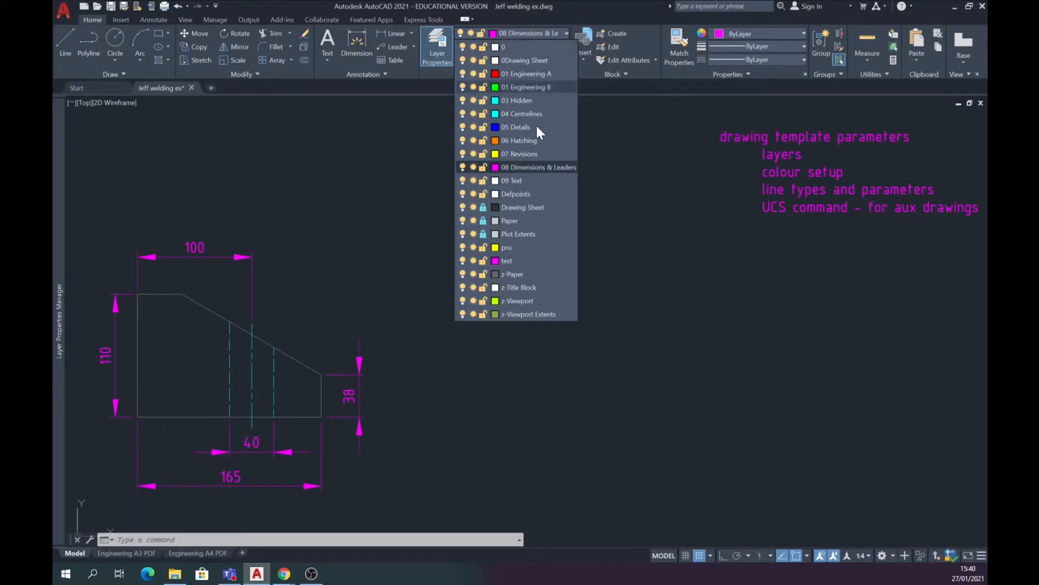
{"action": "left_click", "coordinate": [506, 248]}
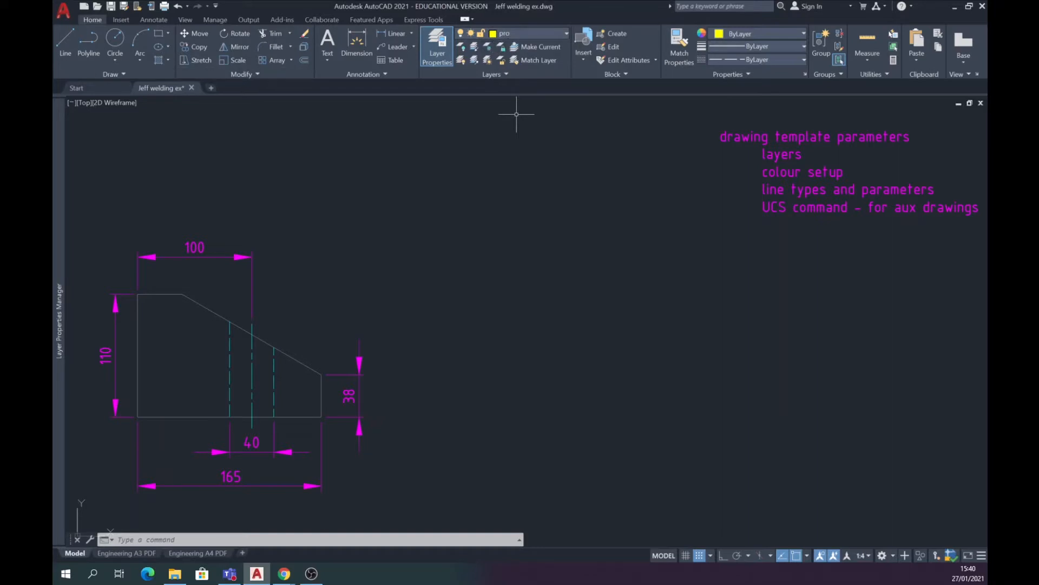
{"action": "left_click", "coordinate": [65, 39]}
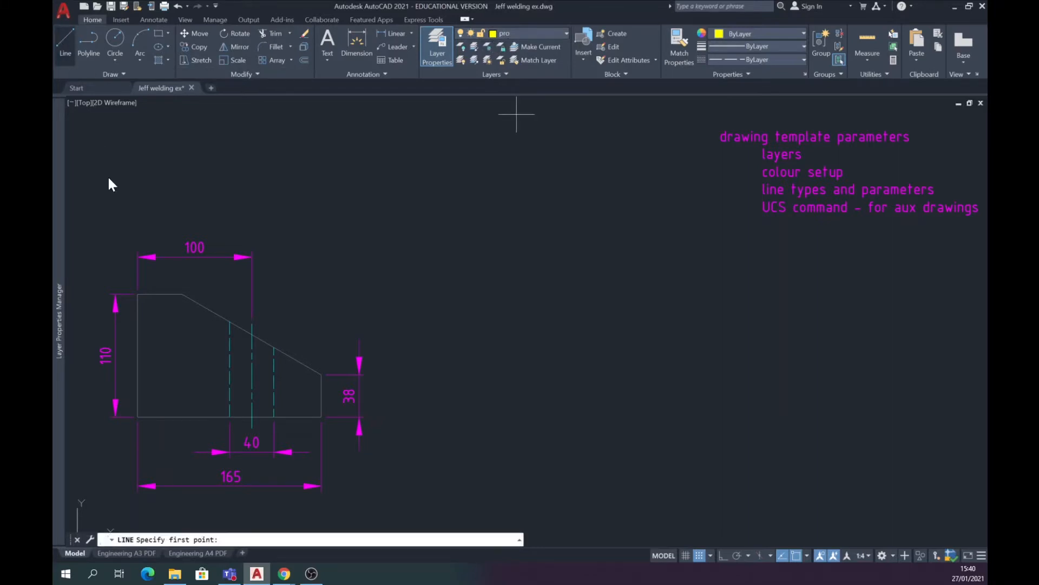
{"action": "left_click", "coordinate": [274, 347]}
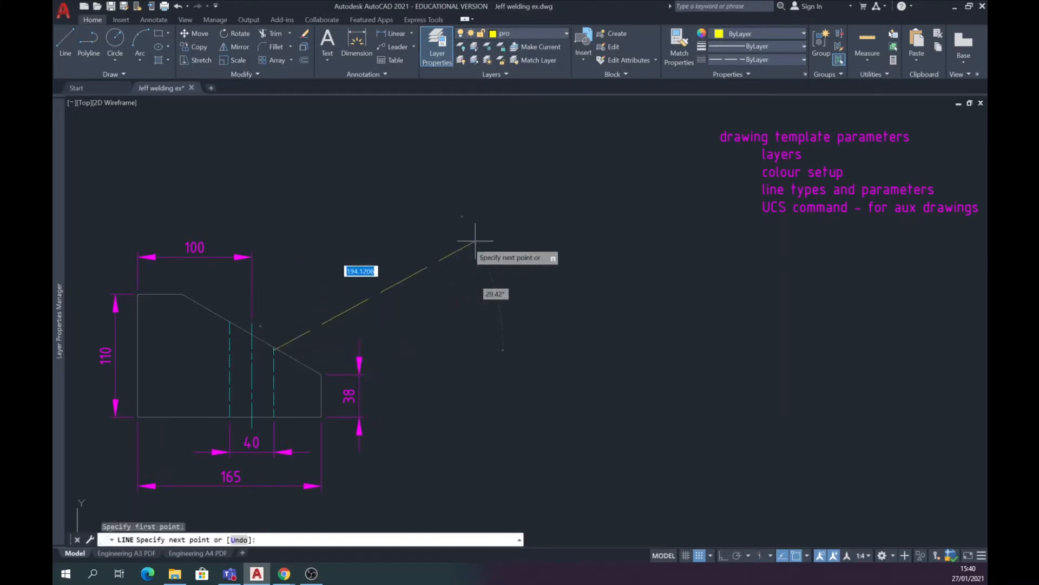
{"action": "left_click", "coordinate": [577, 206]}
{"action": "key", "text": "Escape"}
{"action": "left_click", "coordinate": [449, 269]}
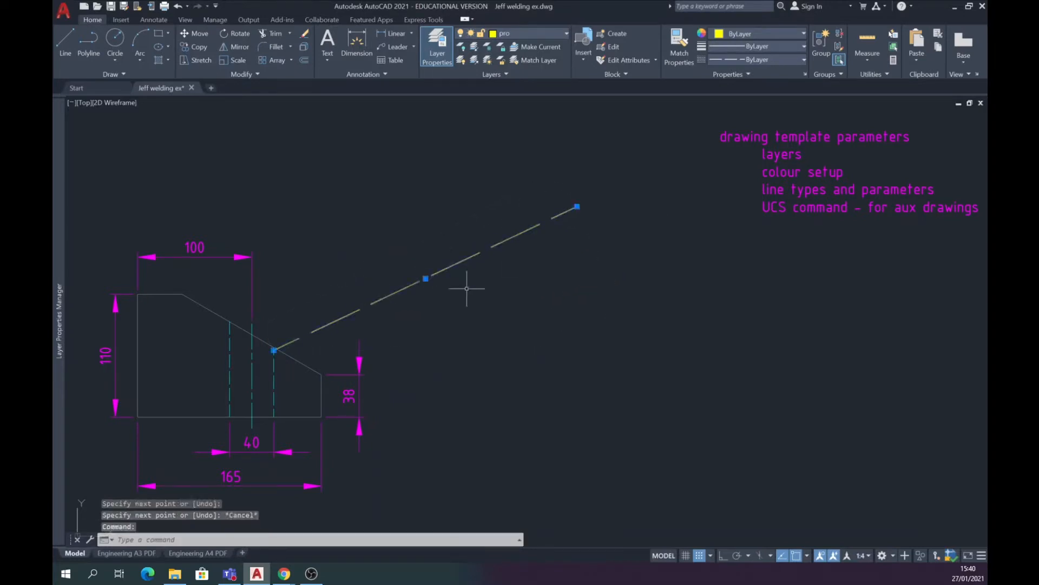
{"action": "key", "text": "Delete"}
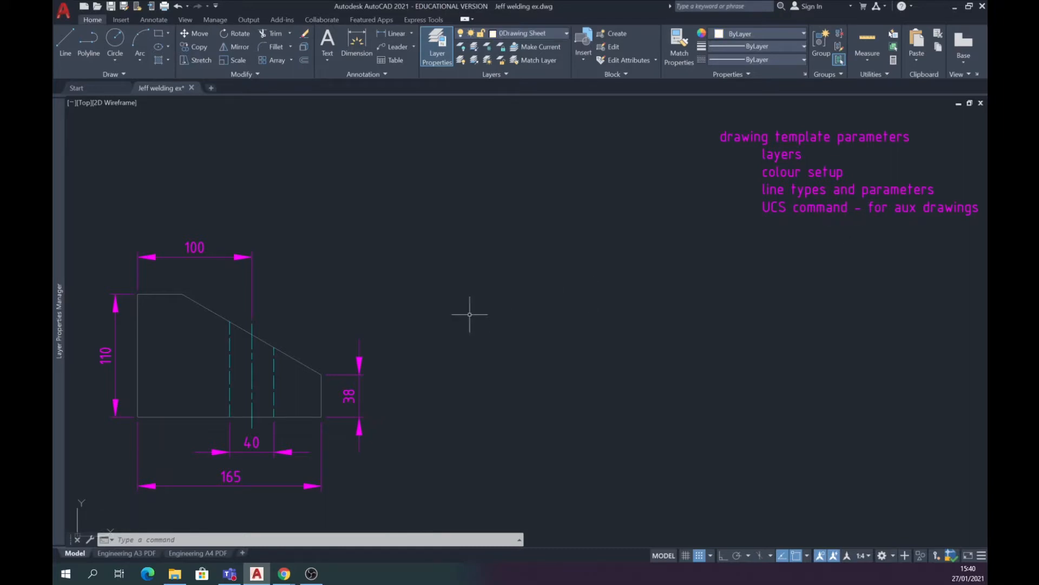
Turn on the grid display and align the UCS to the profile's sloped edge using the Object option.
{"action": "left_click", "coordinate": [685, 555]}
{"action": "type", "text": "usc"}
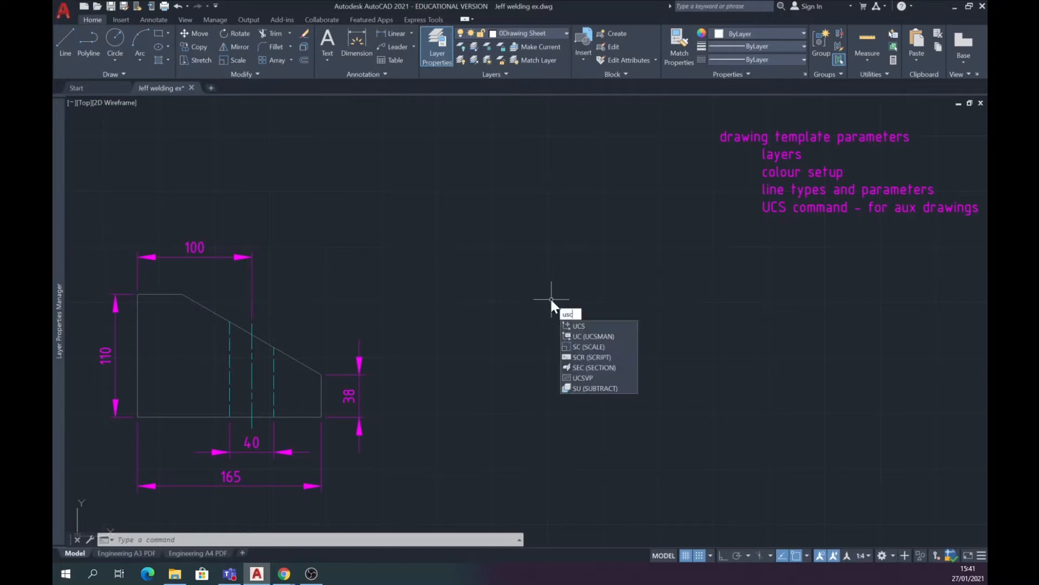
{"action": "left_click", "coordinate": [580, 327]}
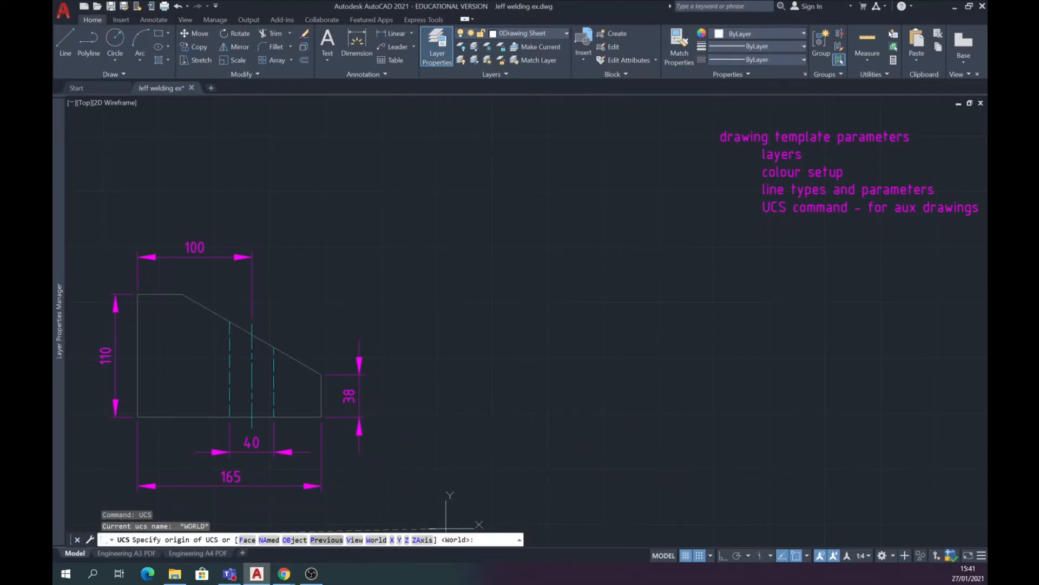
{"action": "left_click", "coordinate": [290, 540]}
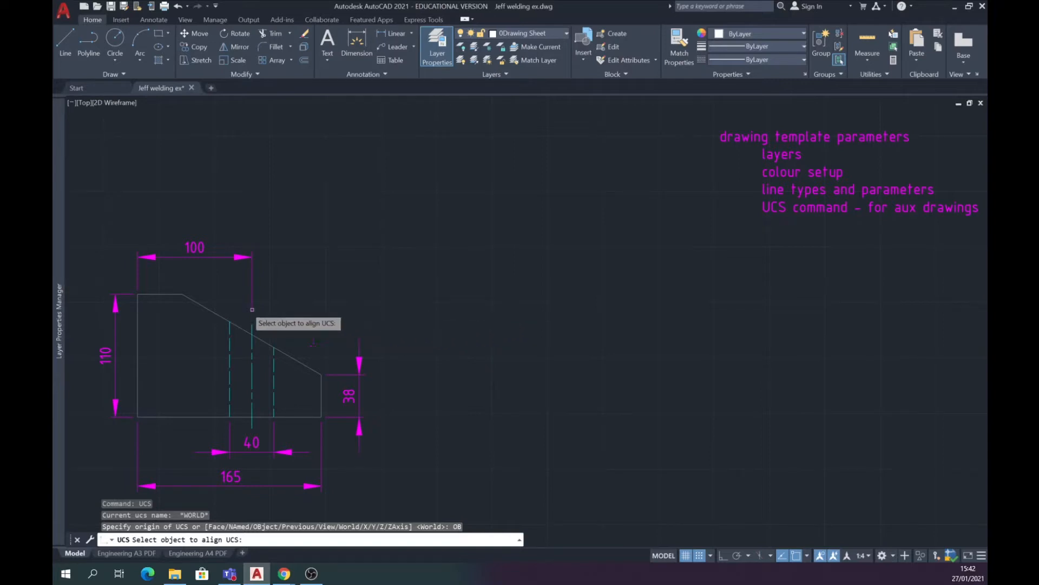
{"action": "left_click", "coordinate": [293, 358]}
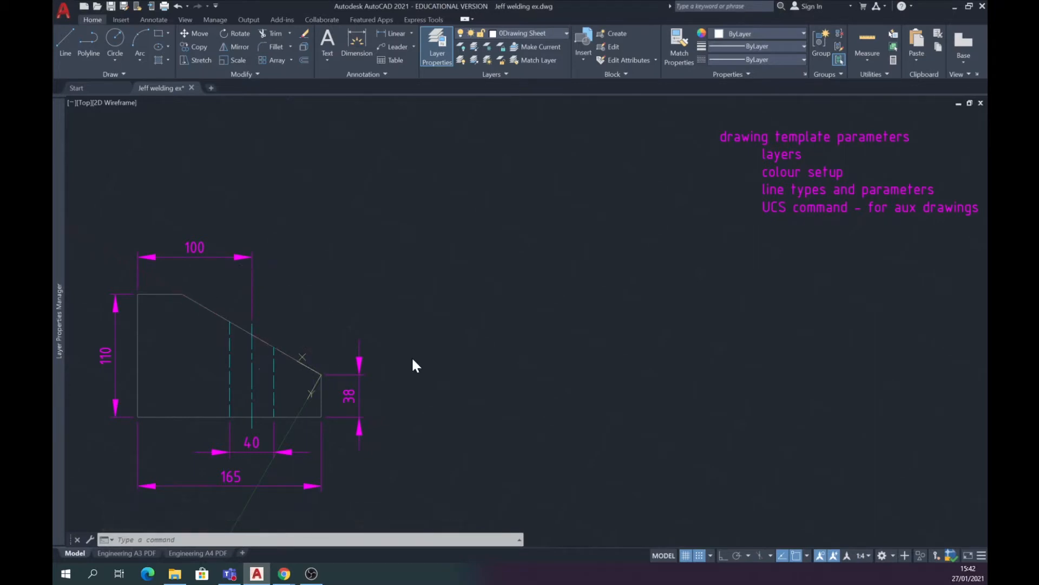
Turn off the 08 Dimensions & Leaders layer and offset the sloped edge to a parallel line above the profile.
{"action": "left_click", "coordinate": [564, 32]}
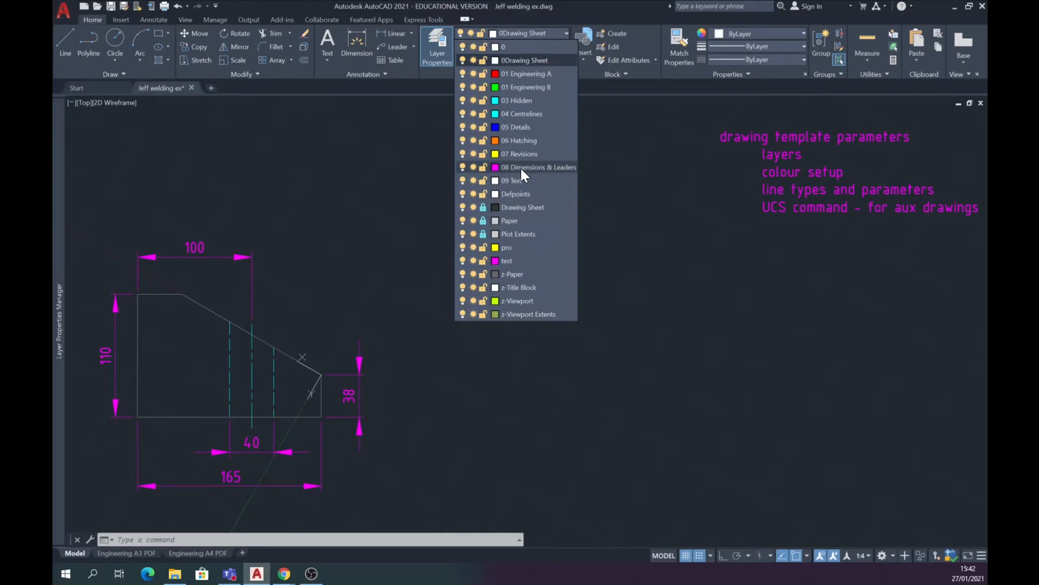
{"action": "left_click", "coordinate": [463, 168]}
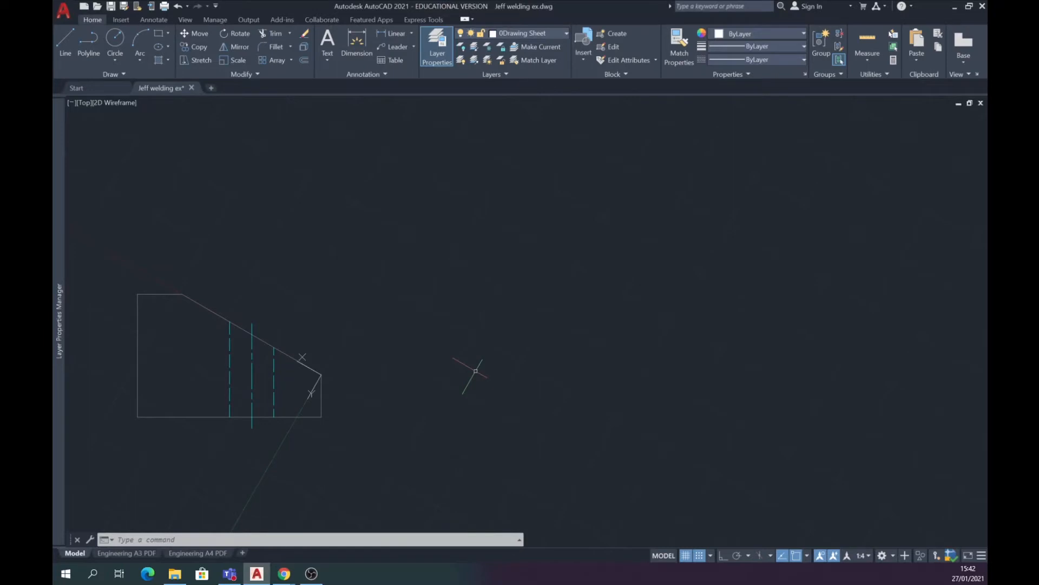
{"action": "type", "text": "offset"}
{"action": "key", "text": "Return"}
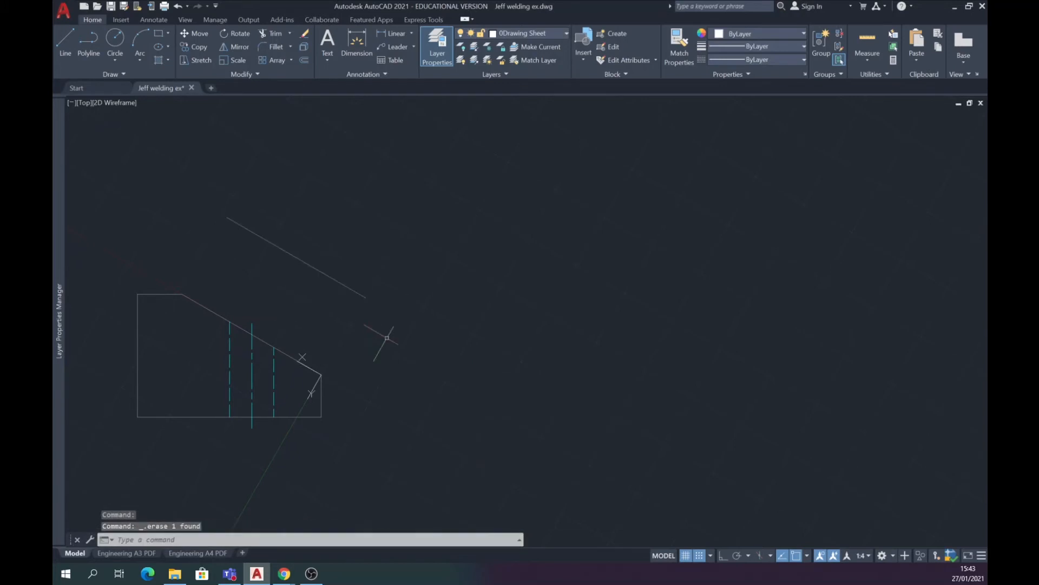
{"action": "key", "text": "Escape"}
{"action": "key", "text": "Escape"}
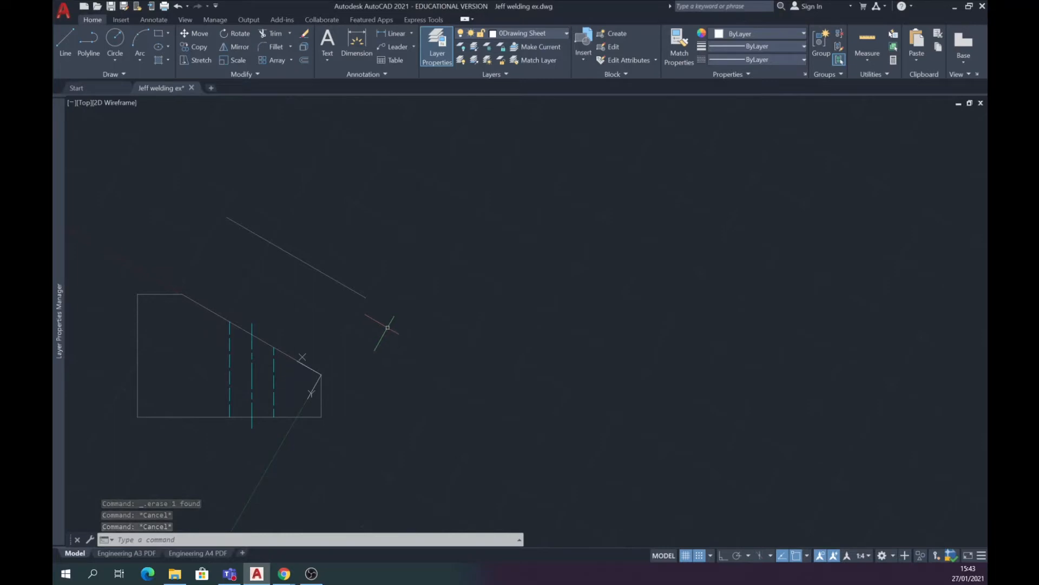
With Ortho on, lengthen the offset line along its own direction at both ends, extending the lower end by about 194.
{"action": "left_click", "coordinate": [303, 260]}
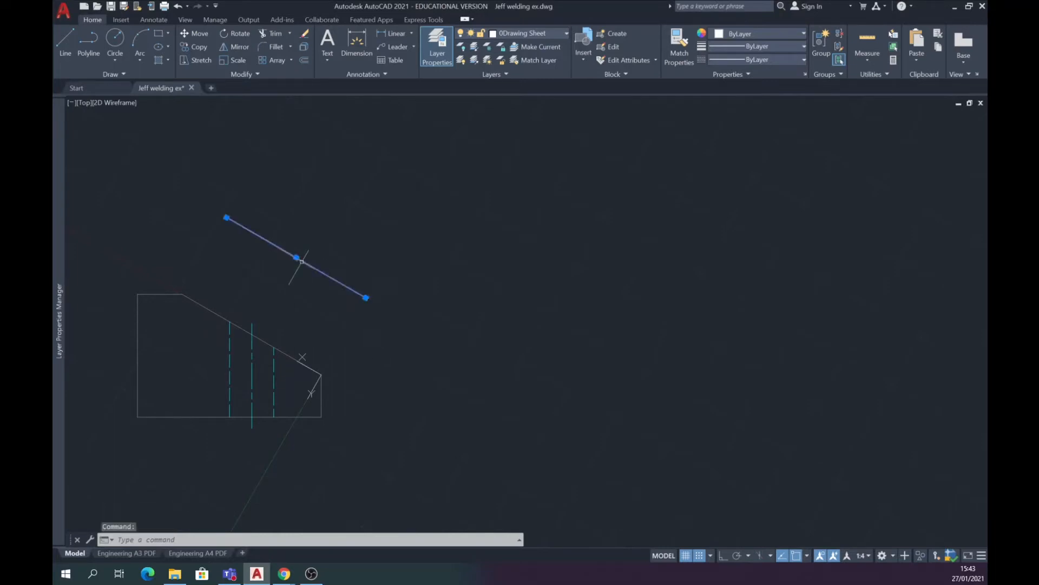
{"action": "left_click", "coordinate": [366, 297]}
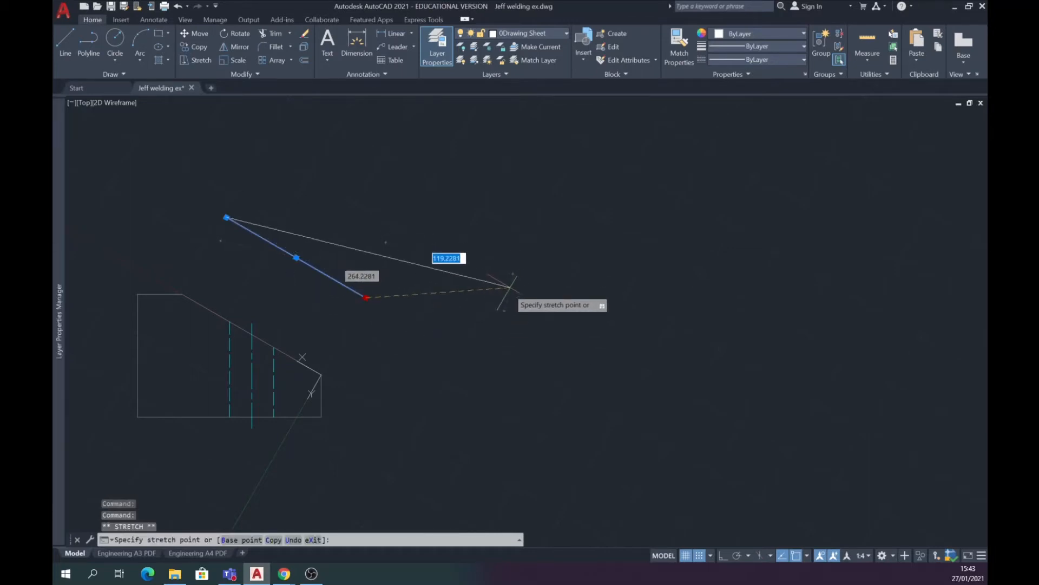
{"action": "left_click", "coordinate": [721, 555]}
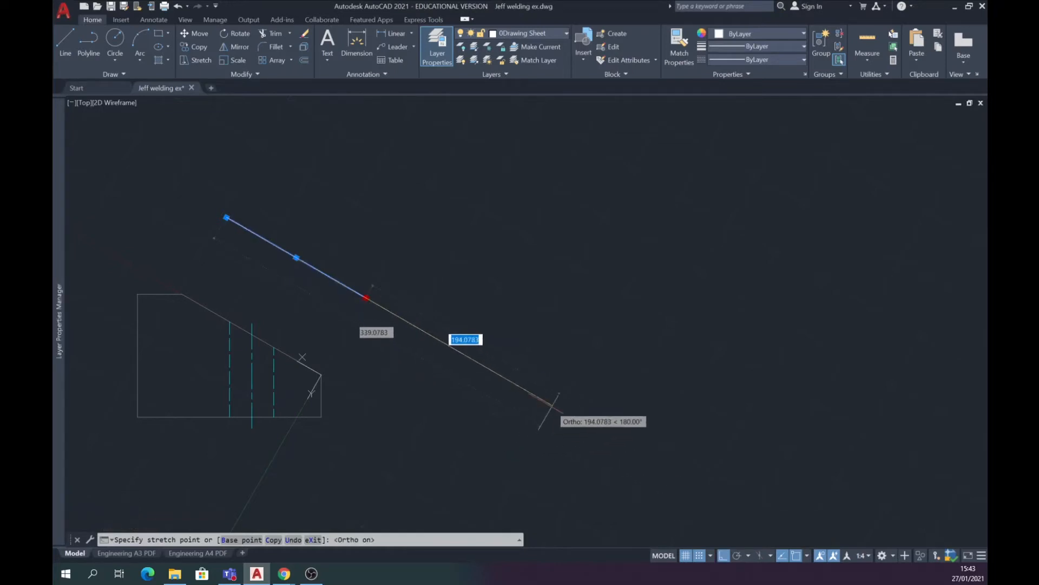
{"action": "left_click", "coordinate": [552, 405]}
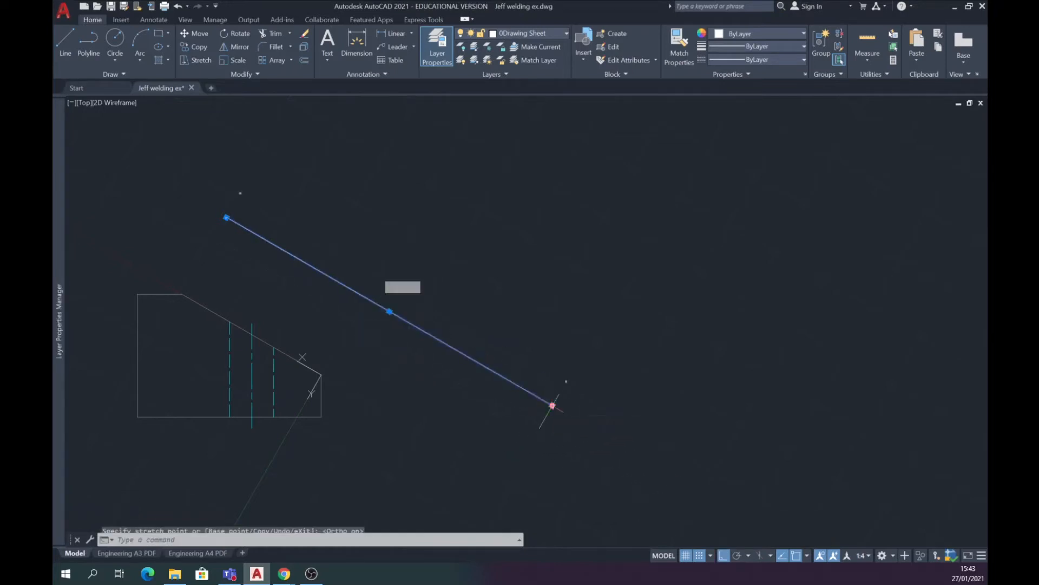
{"action": "left_click", "coordinate": [227, 218]}
{"action": "left_click", "coordinate": [74, 131]}
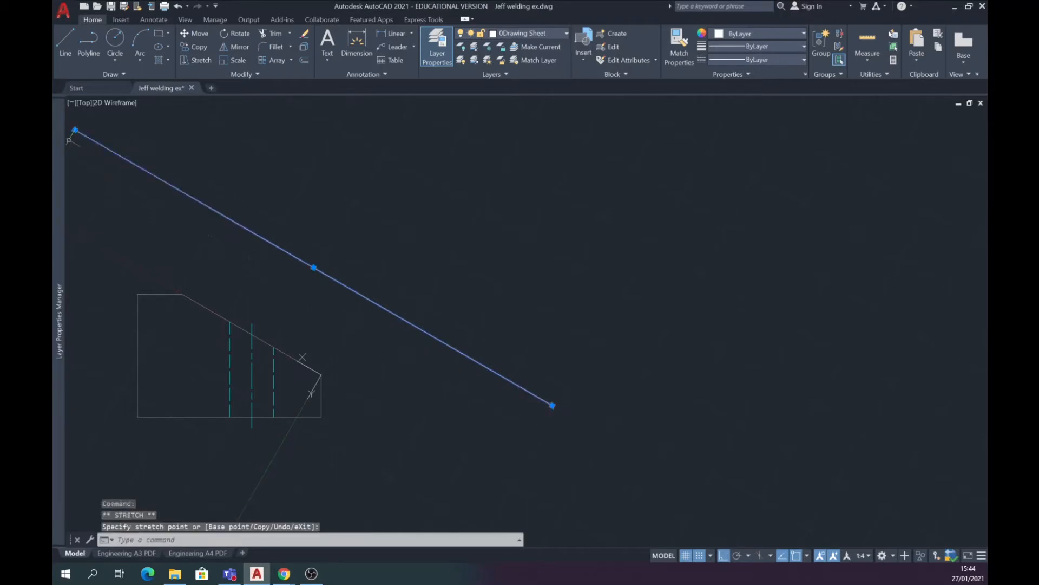
{"action": "key", "text": "Escape"}
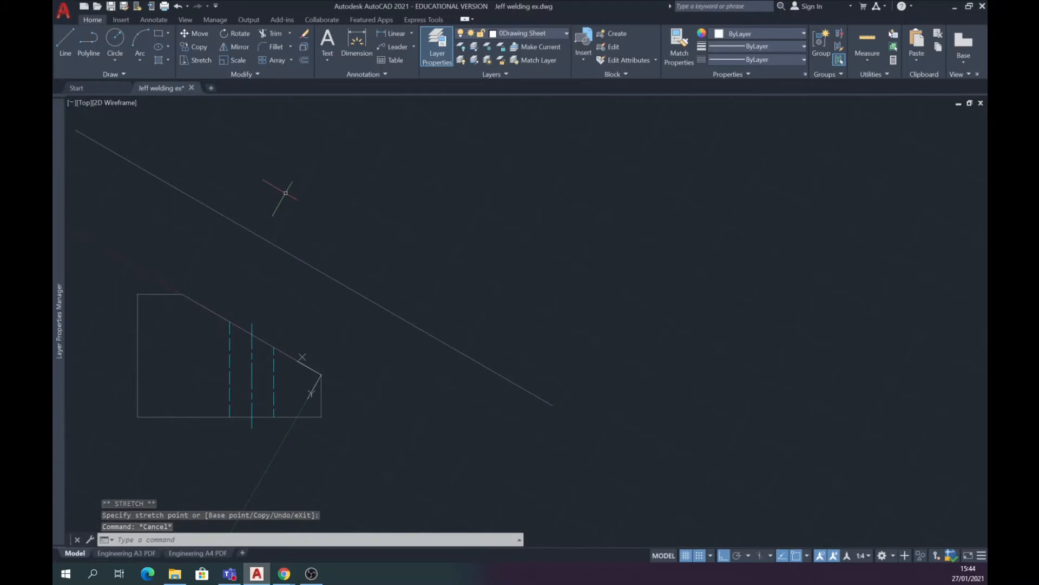
On the pro layer, draw a projection line about 269 long from the profile's upper-left corner, perpendicular to the sloped edge.
{"action": "left_click", "coordinate": [566, 32]}
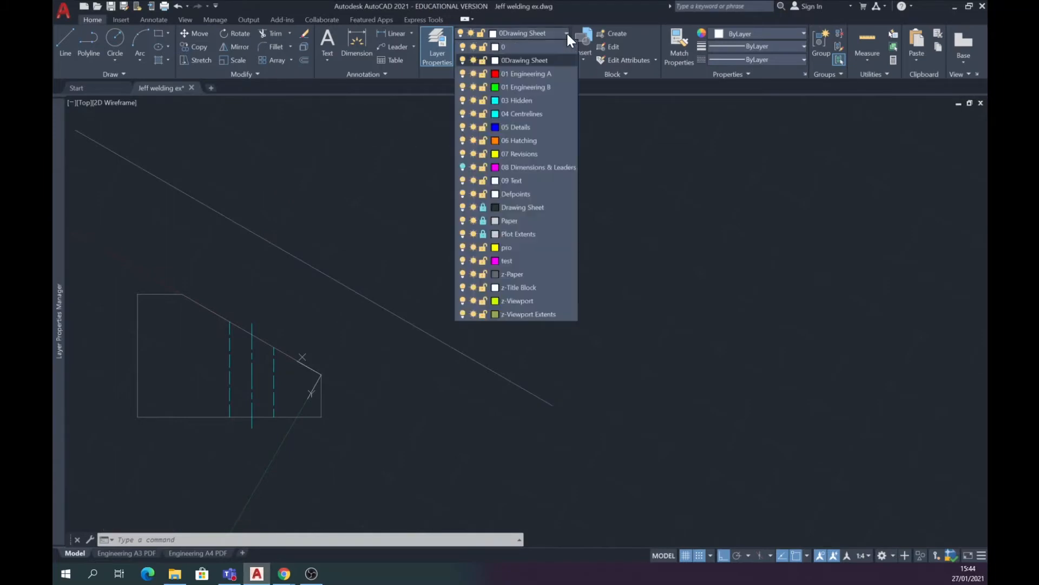
{"action": "left_click", "coordinate": [507, 248]}
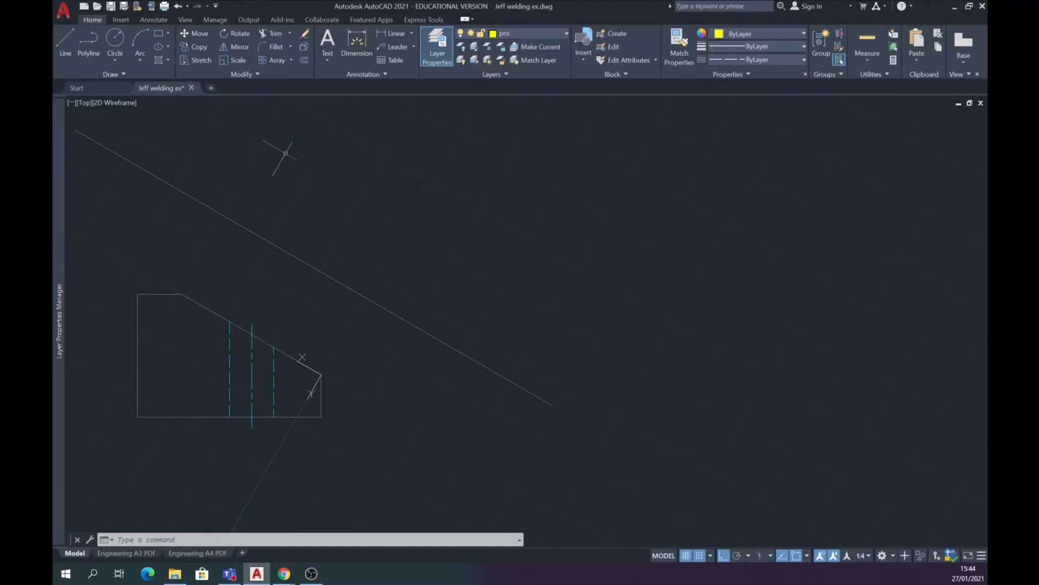
{"action": "left_click", "coordinate": [71, 36]}
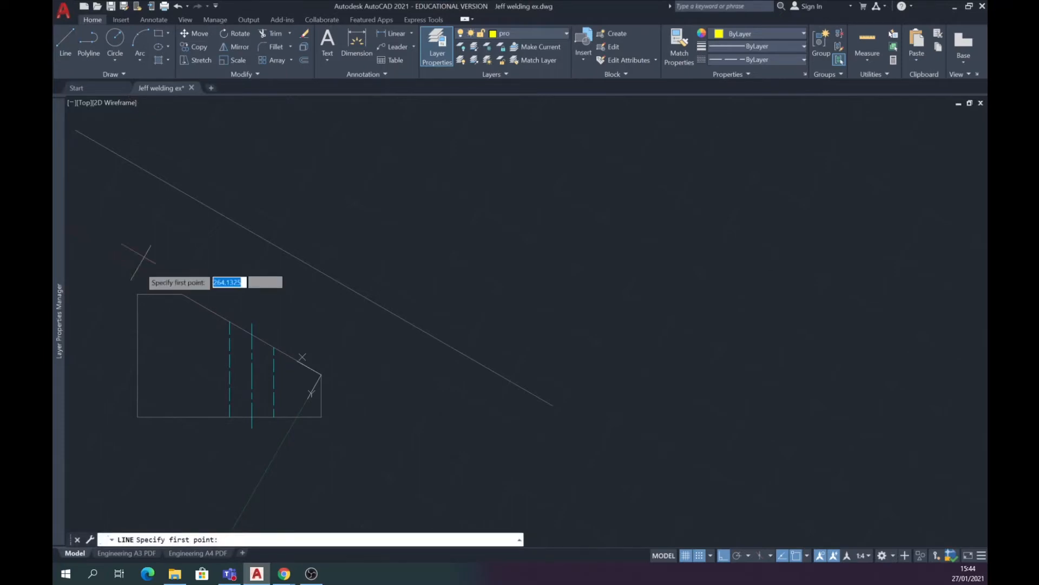
{"action": "left_click", "coordinate": [138, 294]}
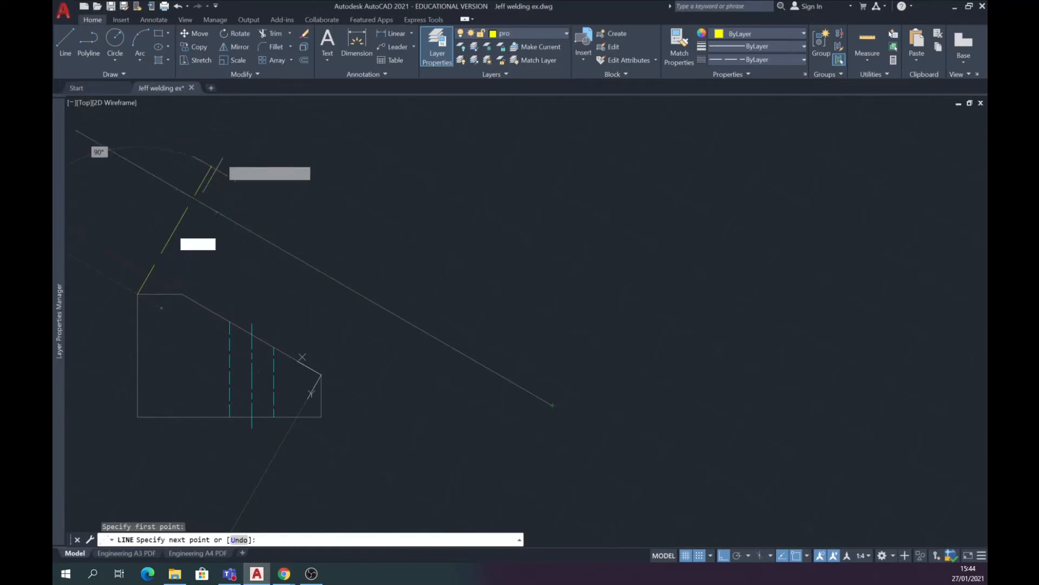
{"action": "middle_click_drag", "start_coordinate": [227, 144], "coordinate": [184, 225]}
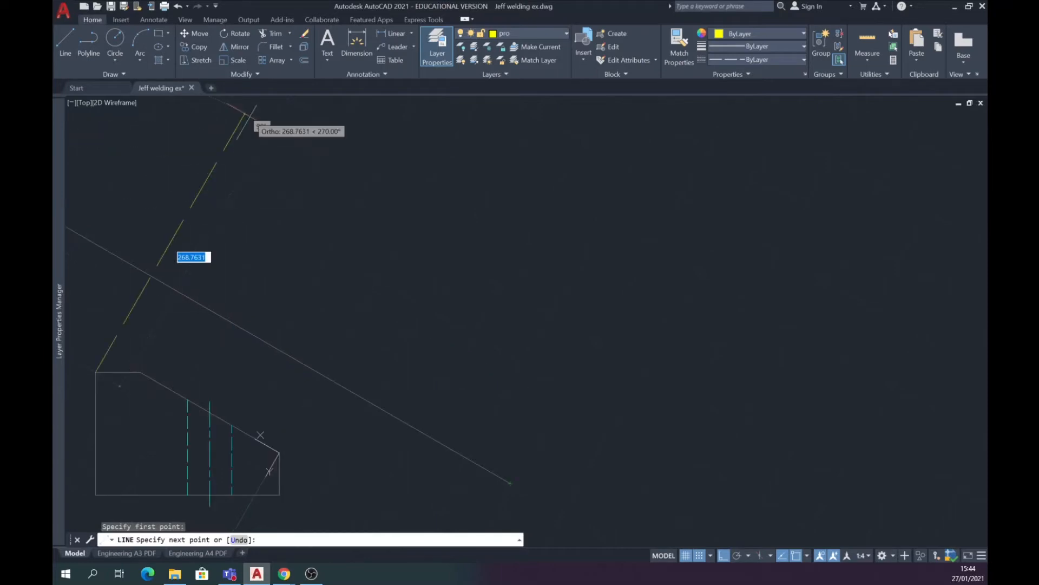
{"action": "left_click", "coordinate": [248, 116]}
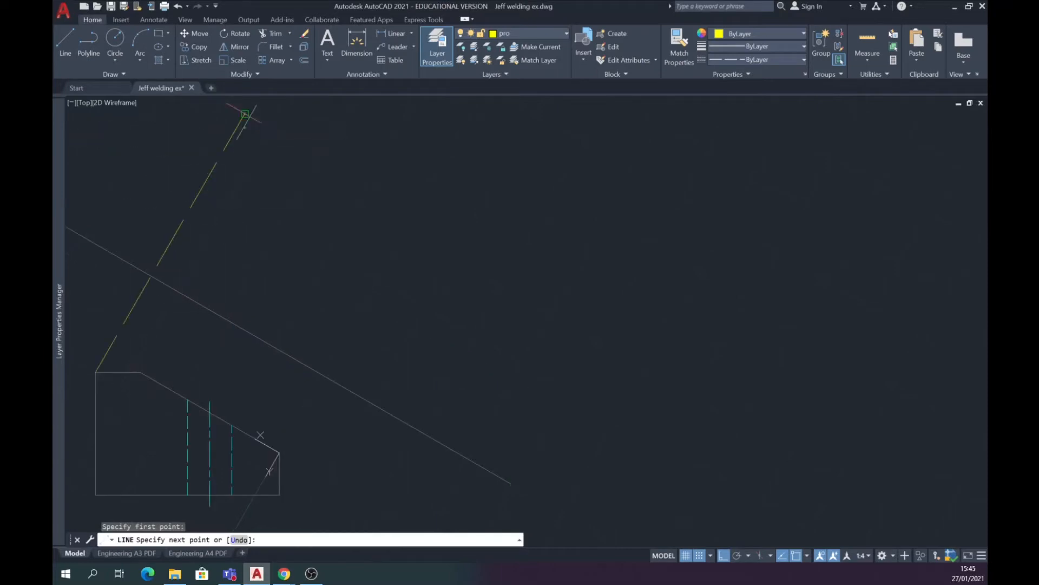
Draw matching perpendicular projection lines from the profile's remaining corners and from where the hidden lines and centreline meet the sloped edge.
{"action": "left_click", "coordinate": [76, 35]}
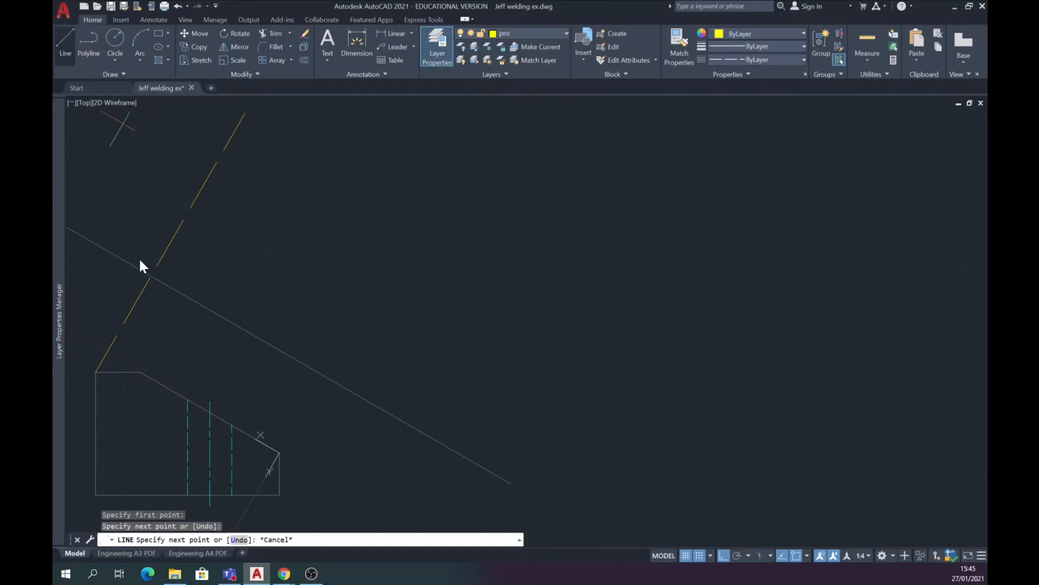
{"action": "left_click", "coordinate": [96, 494]}
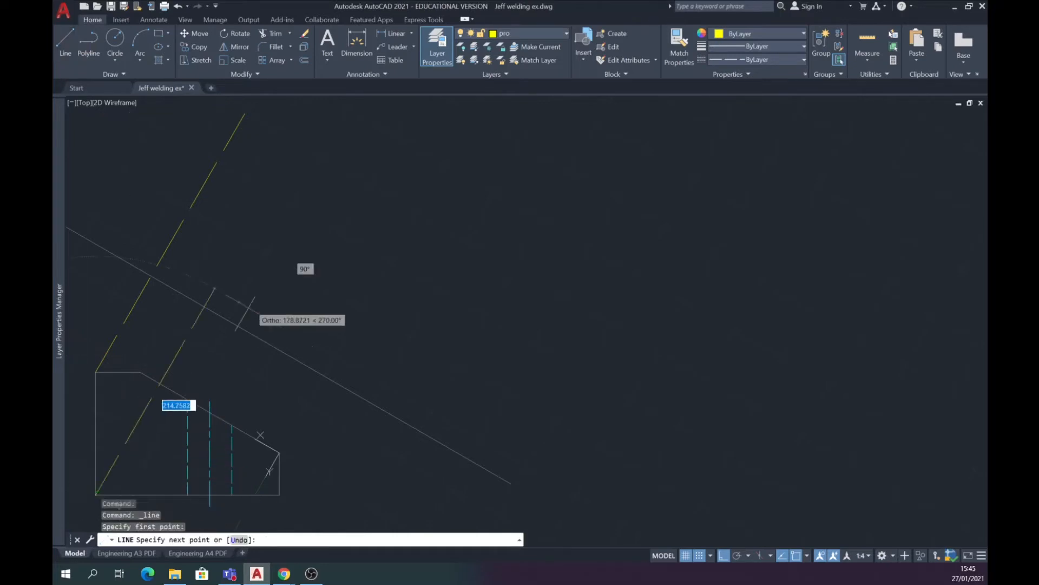
{"action": "left_click", "coordinate": [350, 159]}
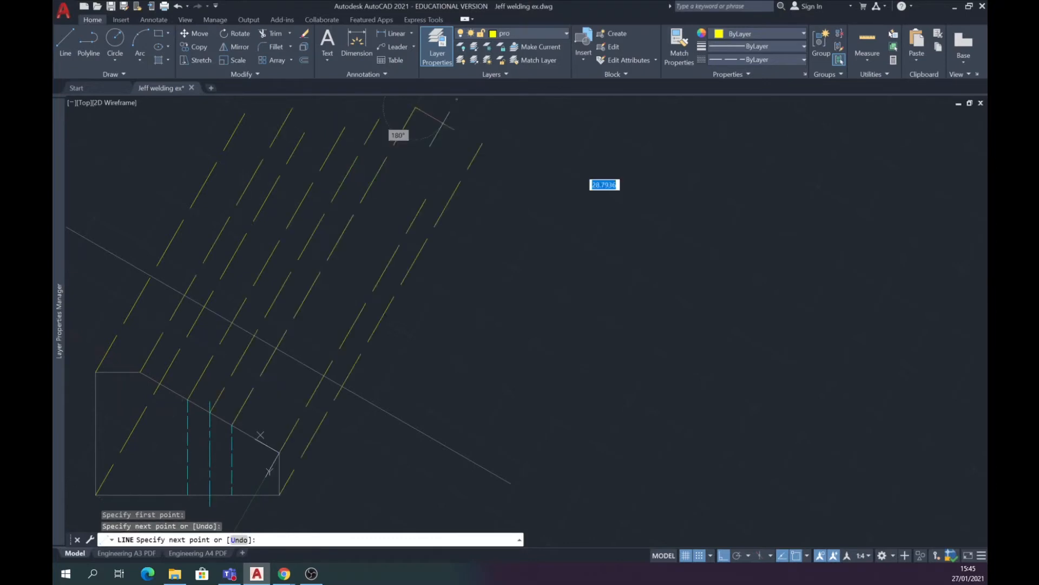
{"action": "key", "text": "Return"}
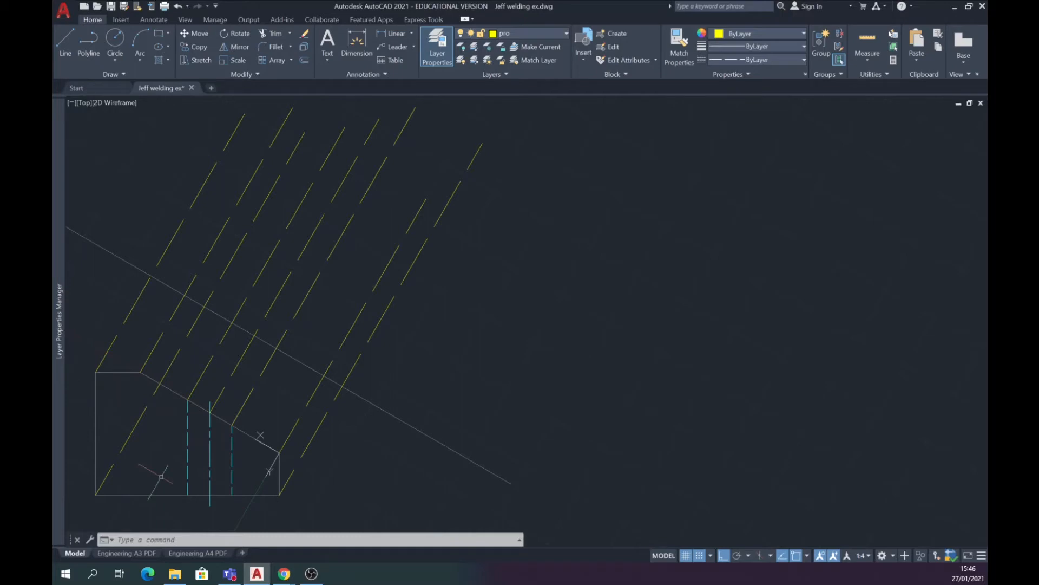
Make 0Drawing Sheet the current layer and offset the long parallel line by 90 on the side away from the profile.
{"action": "left_click", "coordinate": [564, 31]}
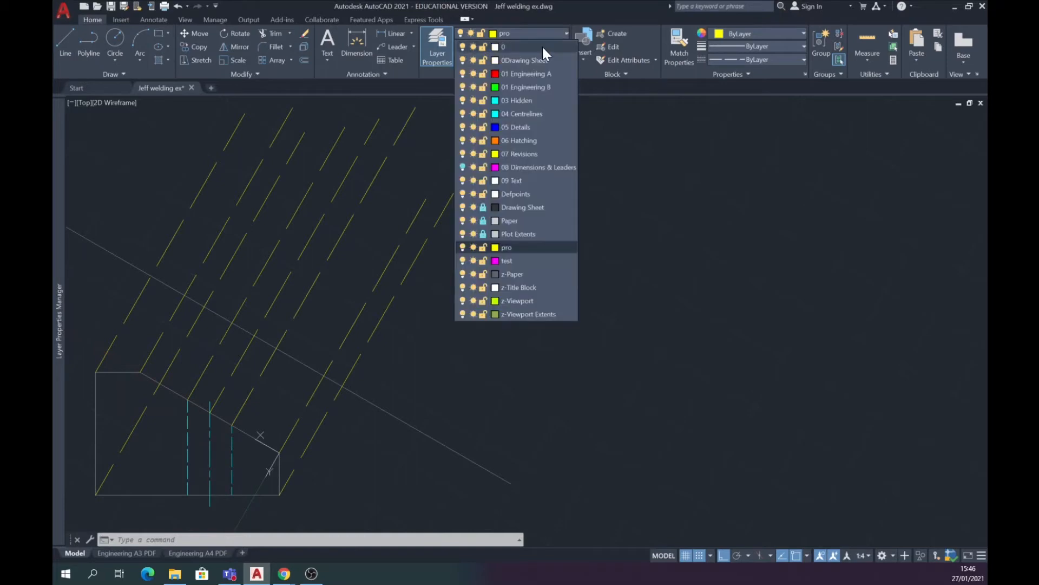
{"action": "left_click", "coordinate": [528, 60]}
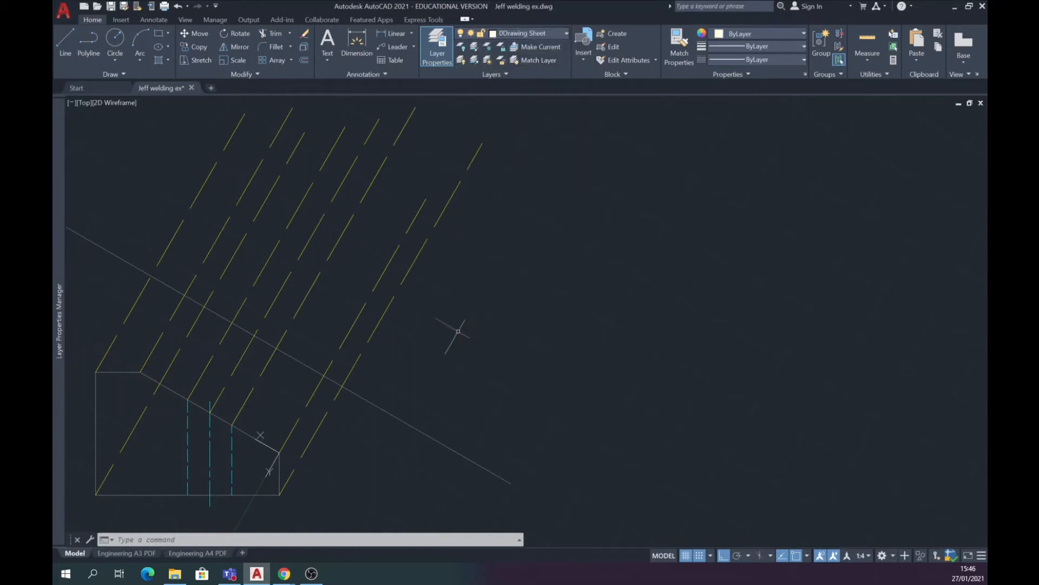
{"action": "type", "text": "OFFSET"}
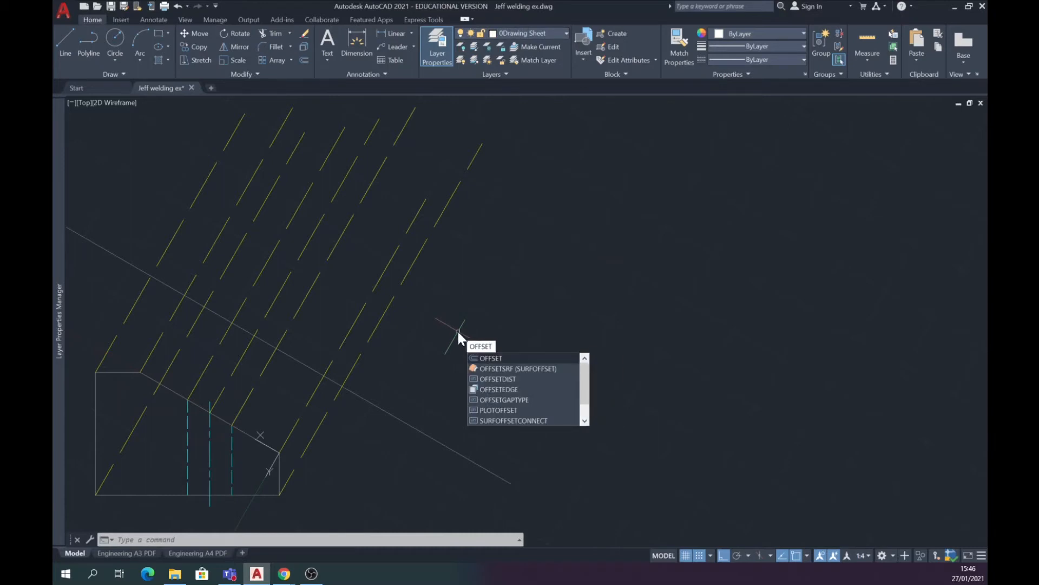
{"action": "key", "text": "Return"}
{"action": "type", "text": "90"}
{"action": "key", "text": "Return"}
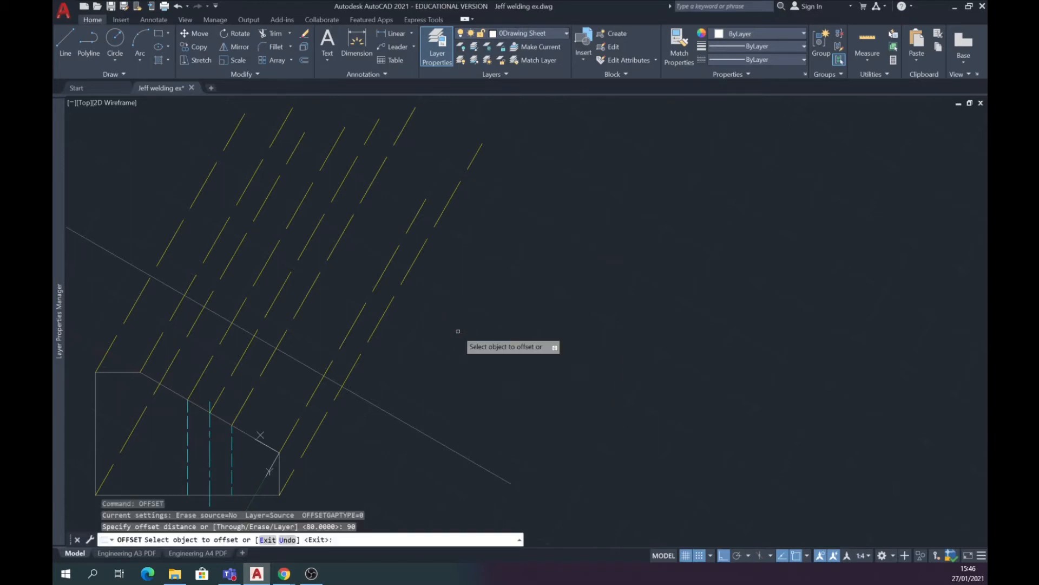
{"action": "left_click", "coordinate": [359, 396]}
{"action": "left_click", "coordinate": [471, 311]}
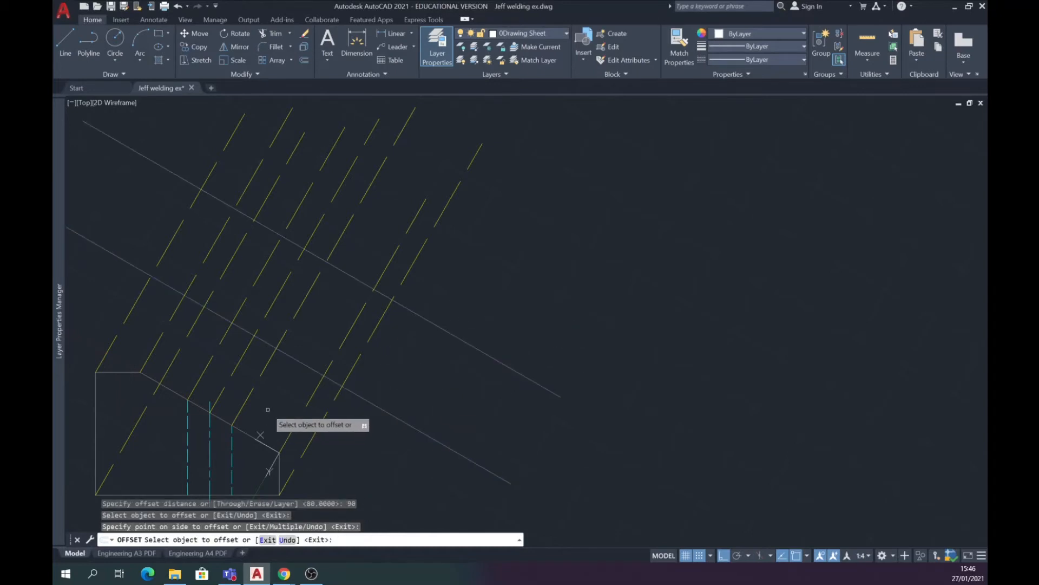
Measure the spacing between the projection lines near the hidden lines with Quick Measure.
{"action": "scroll", "coordinate": [273, 416], "scroll_direction": "up", "scroll_amount": 2}
{"action": "middle_click_drag", "start_coordinate": [274, 390], "coordinate": [336, 313]}
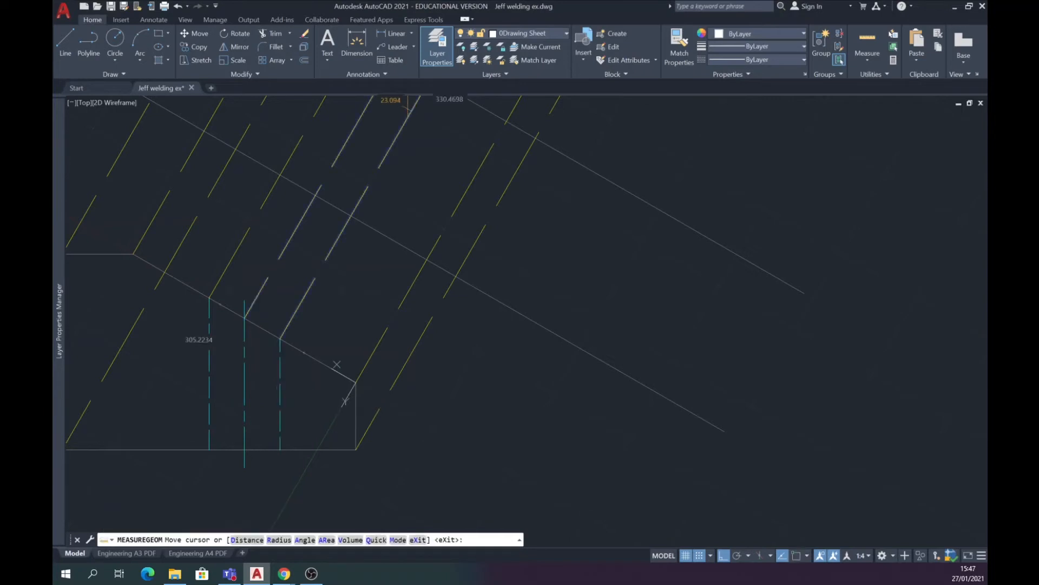
{"action": "key", "text": "Escape"}
{"action": "scroll", "coordinate": [348, 297], "scroll_direction": "down", "scroll_amount": 2}
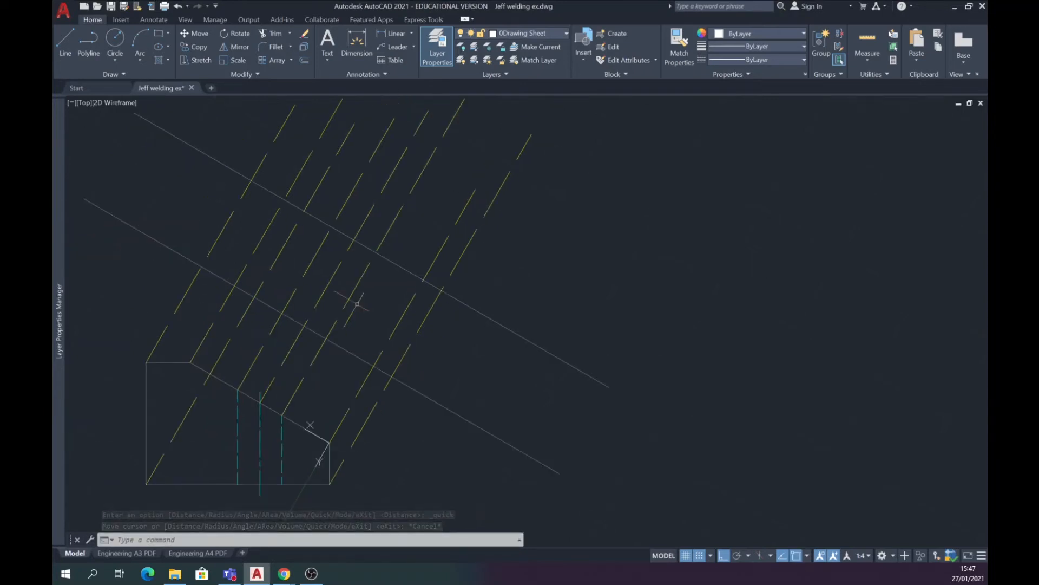
Trim both ends of the two long parallel lines back to the outermost projection lines.
{"action": "type", "text": "trim"}
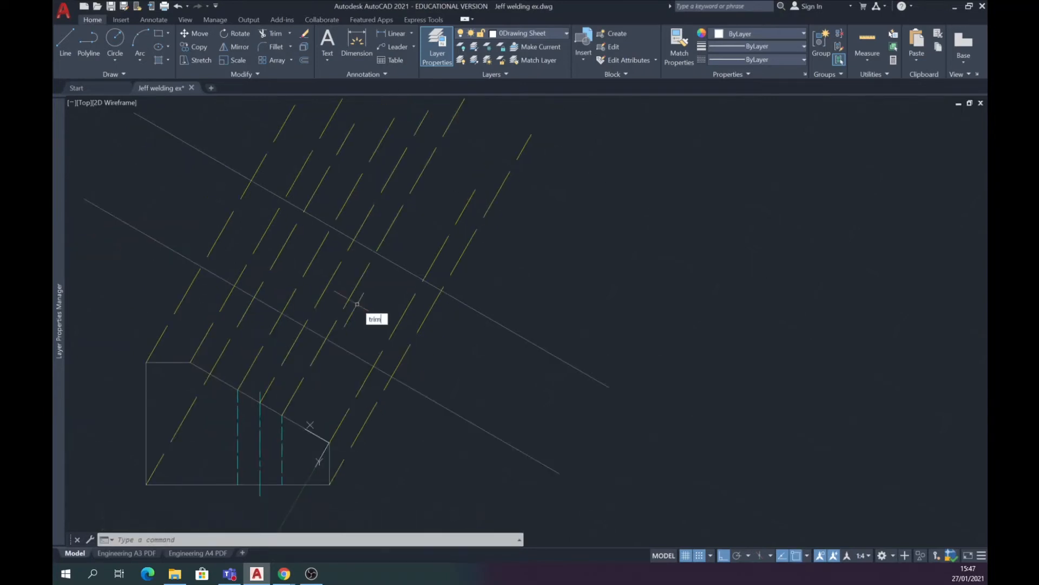
{"action": "key", "text": "Return"}
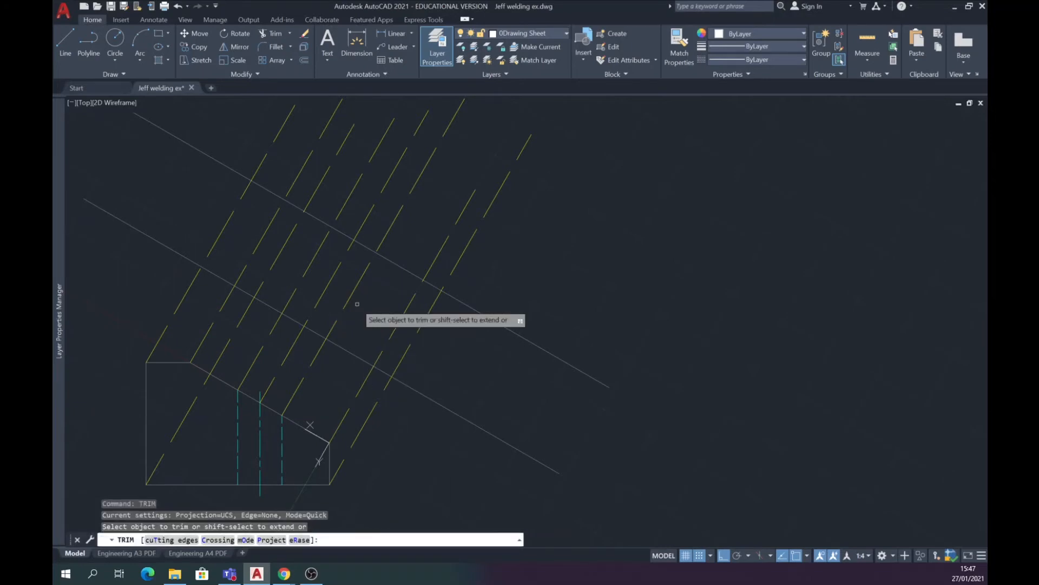
{"action": "left_click", "coordinate": [417, 390]}
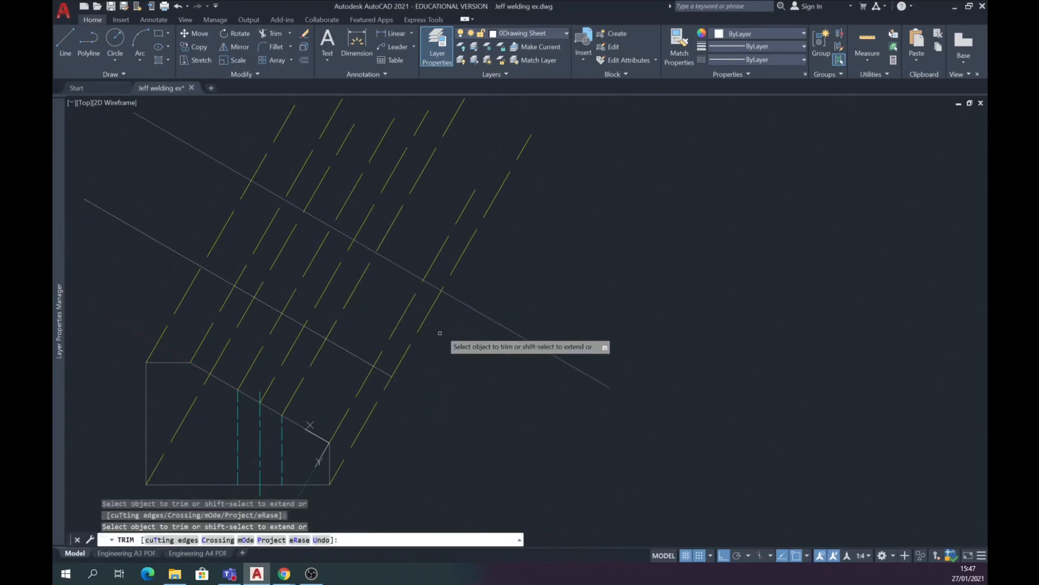
{"action": "left_click", "coordinate": [460, 302]}
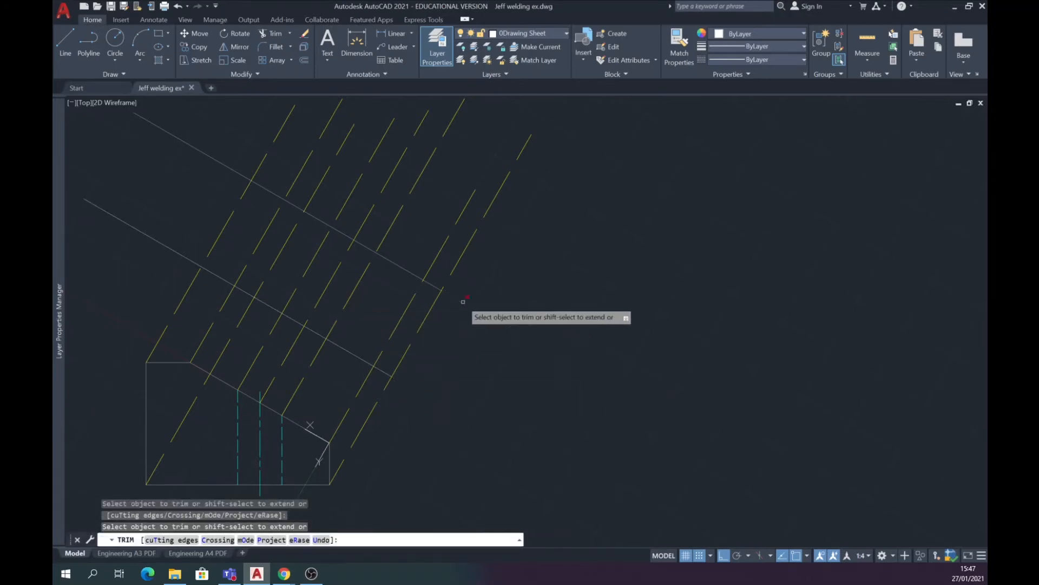
{"action": "left_click", "coordinate": [191, 157]}
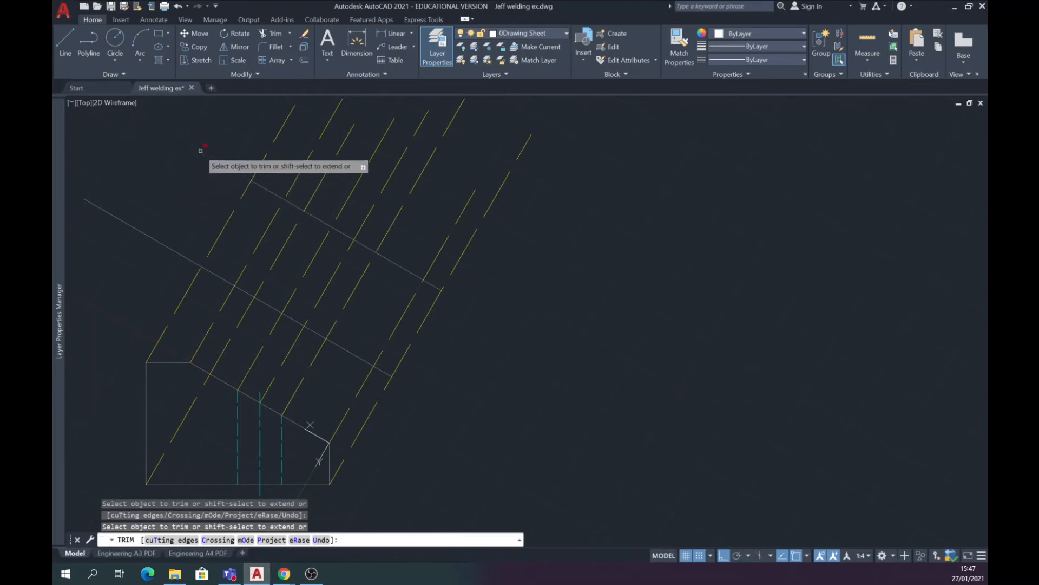
{"action": "left_click", "coordinate": [143, 231]}
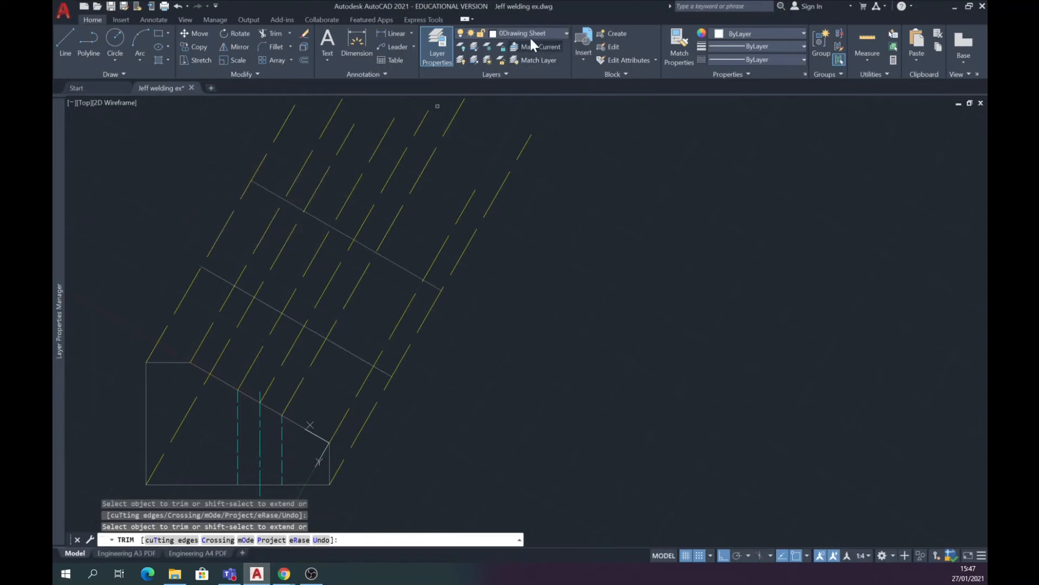
Draw the auxiliary view's left end edge and a second edge along the neighbouring projection line, both spanning the two parallel lines.
{"action": "left_click", "coordinate": [66, 39]}
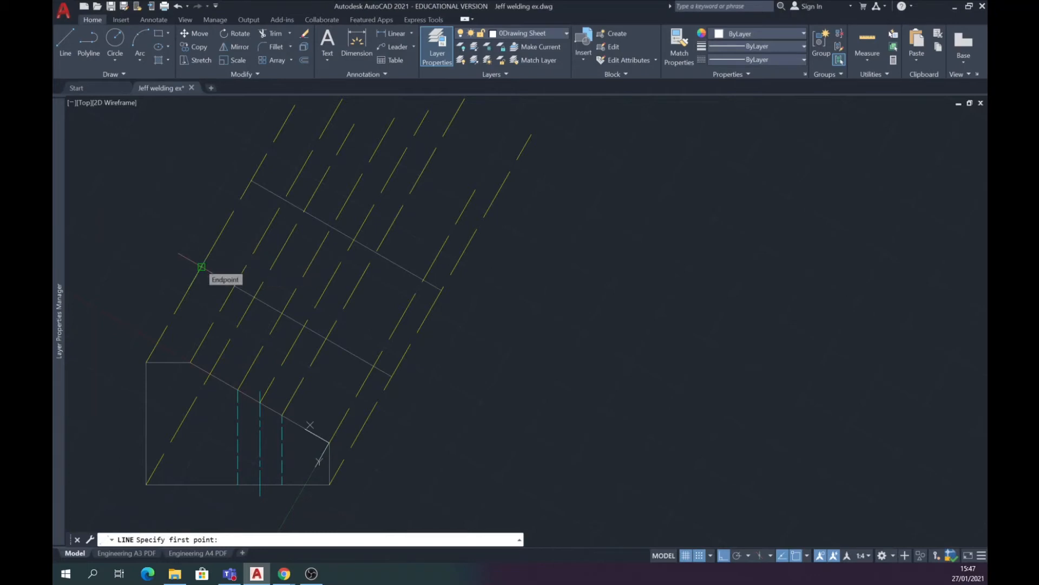
{"action": "left_click", "coordinate": [201, 267]}
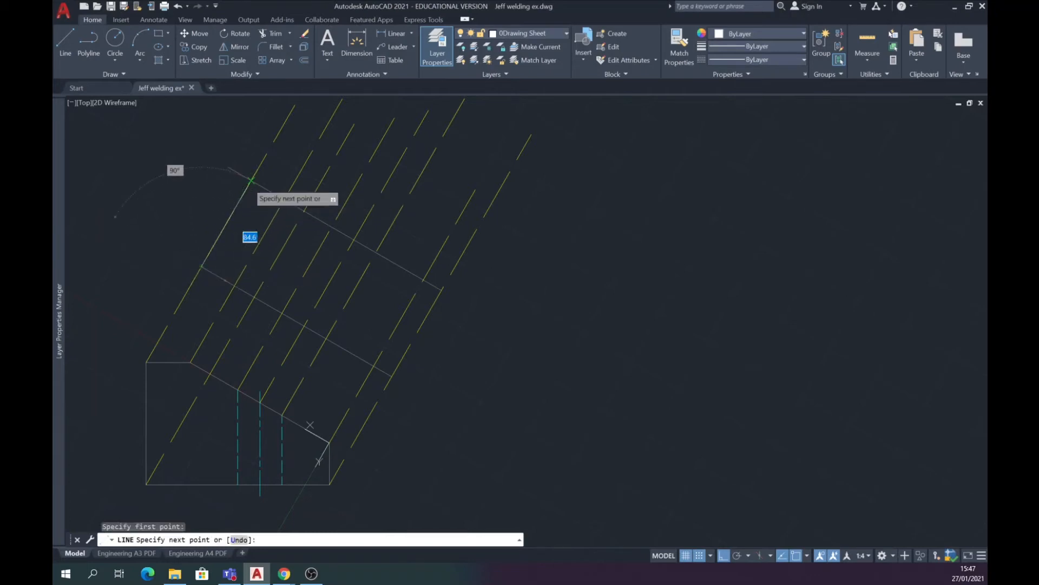
{"action": "left_click", "coordinate": [251, 180]}
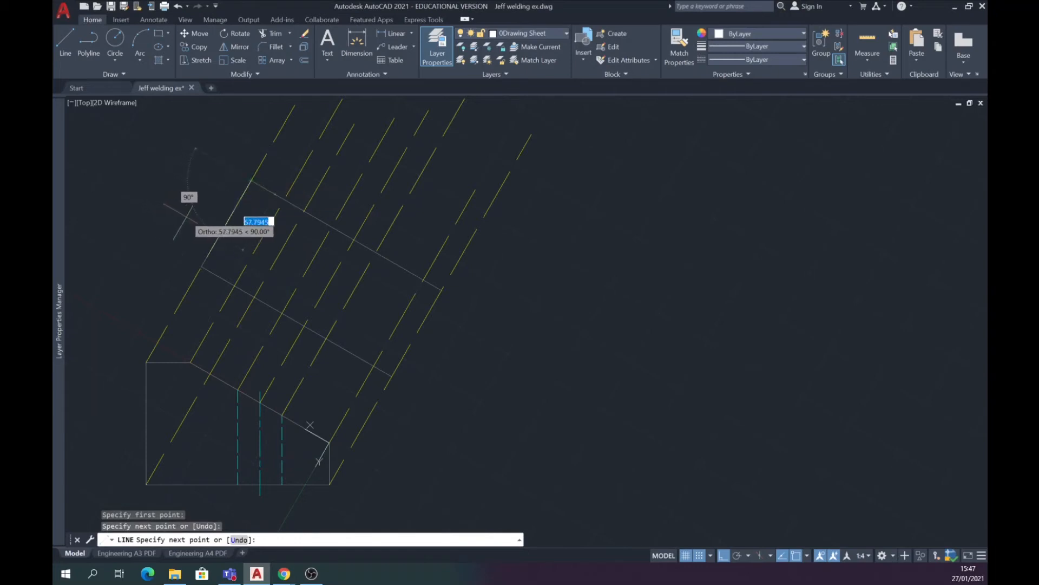
{"action": "key", "text": "Escape"}
{"action": "left_click", "coordinate": [66, 37]}
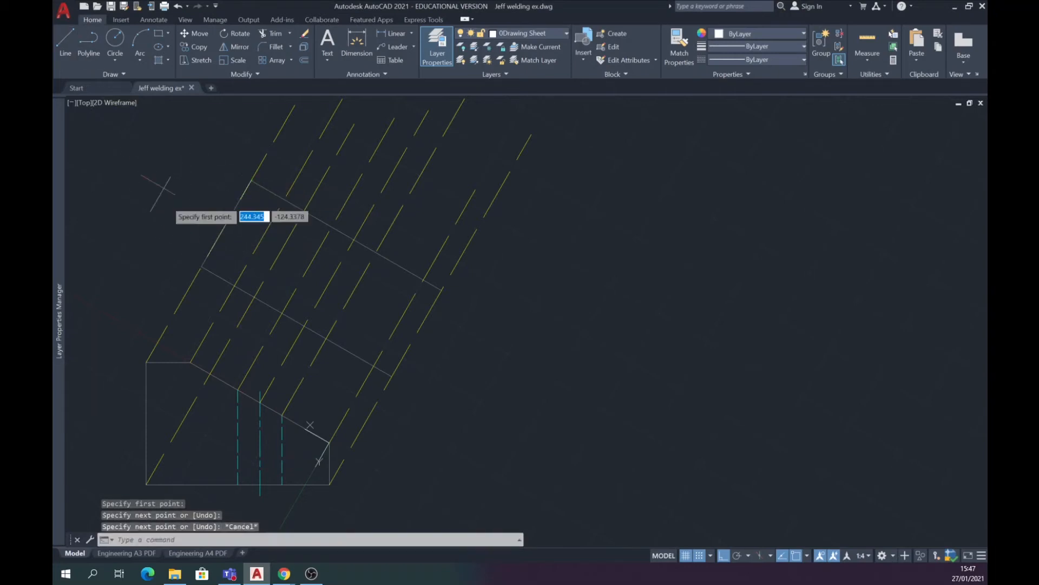
{"action": "left_click", "coordinate": [227, 279]}
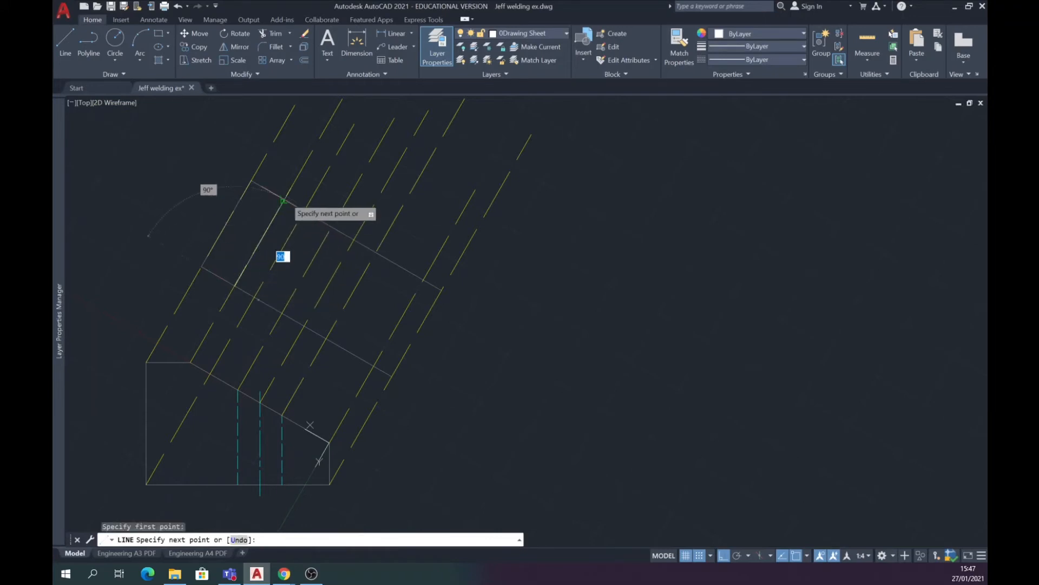
{"action": "left_click", "coordinate": [282, 200]}
{"action": "key", "text": "Escape"}
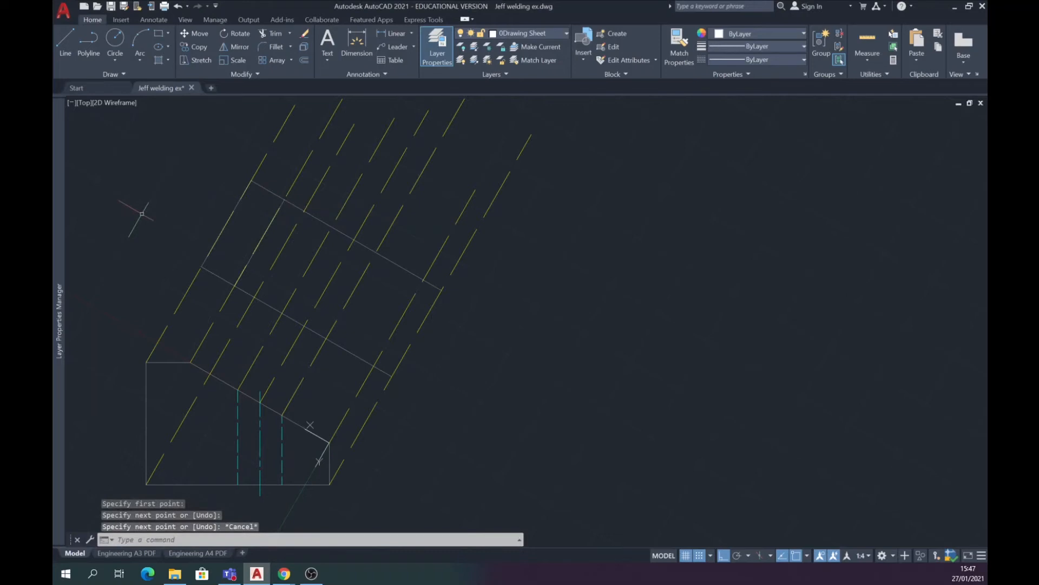
Delete the two projection lines running from the ends of the profile's short top edge.
{"action": "left_click", "coordinate": [184, 297]}
{"action": "left_click", "coordinate": [220, 311]}
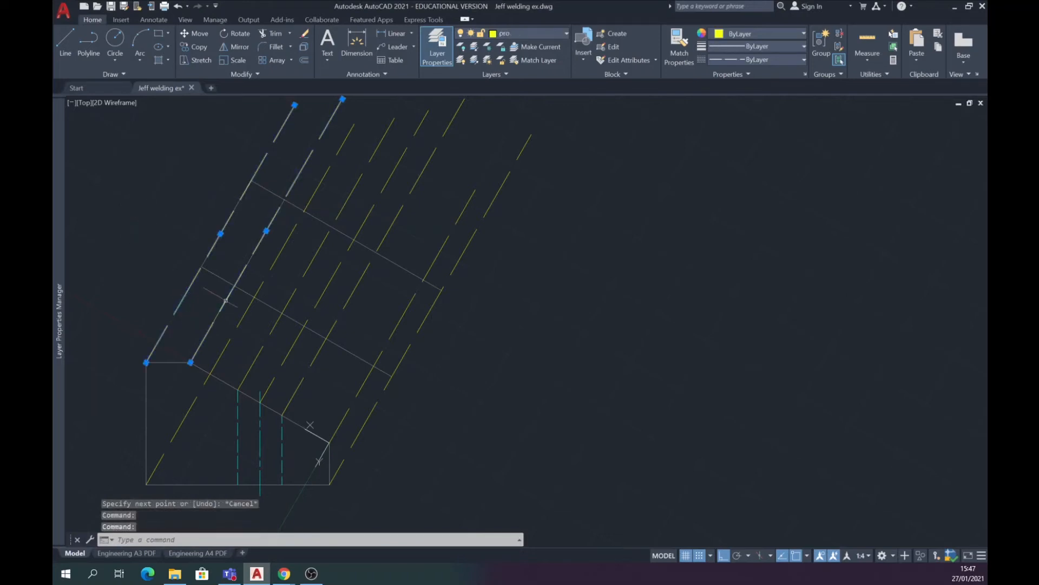
{"action": "key", "text": "Delete"}
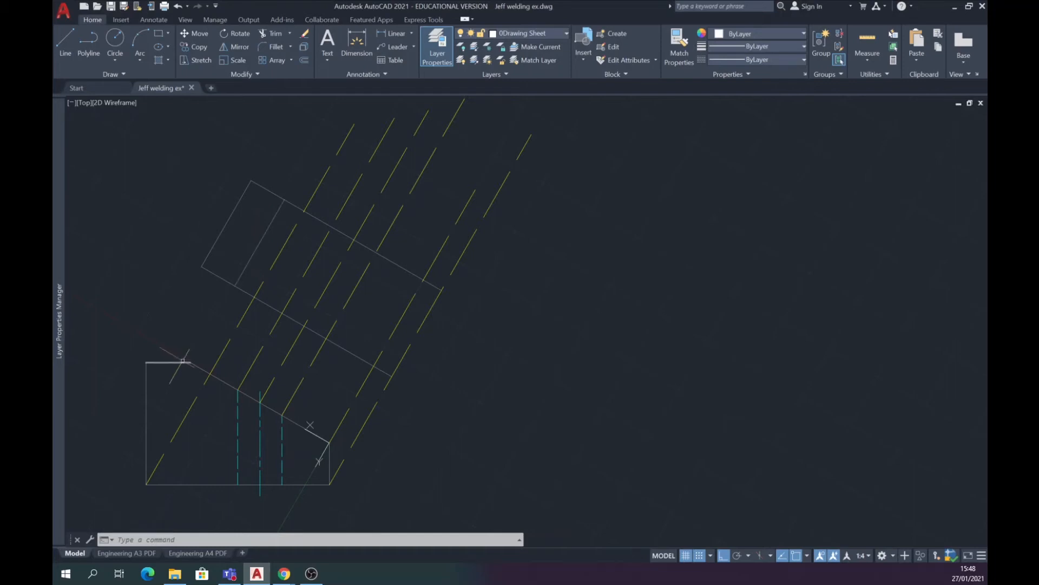
Draw the auxiliary view's right end edge between the ends of the two parallel lines.
{"action": "type", "text": "l"}
{"action": "key", "text": "Return"}
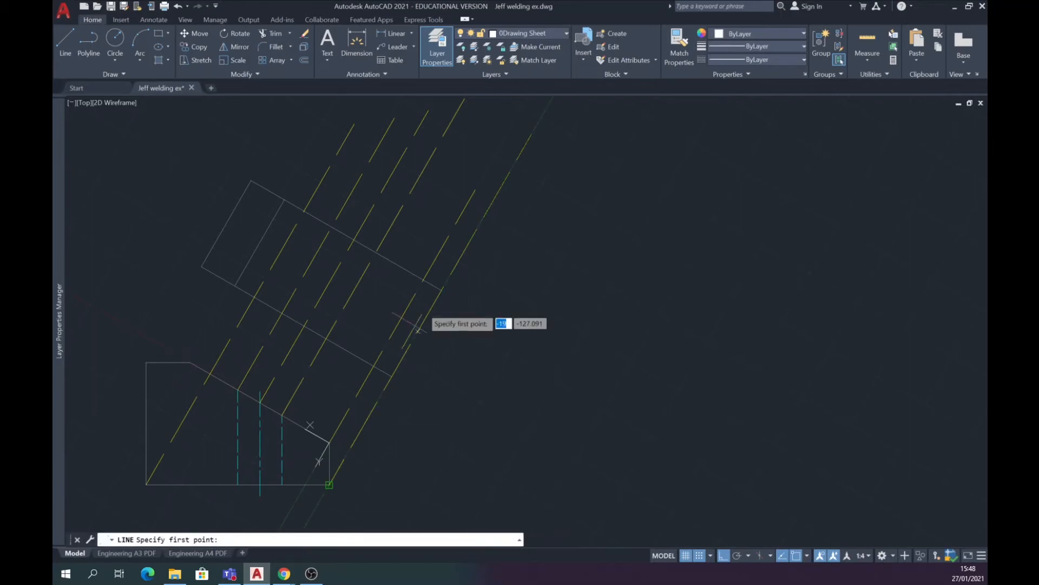
{"action": "left_click", "coordinate": [389, 376]}
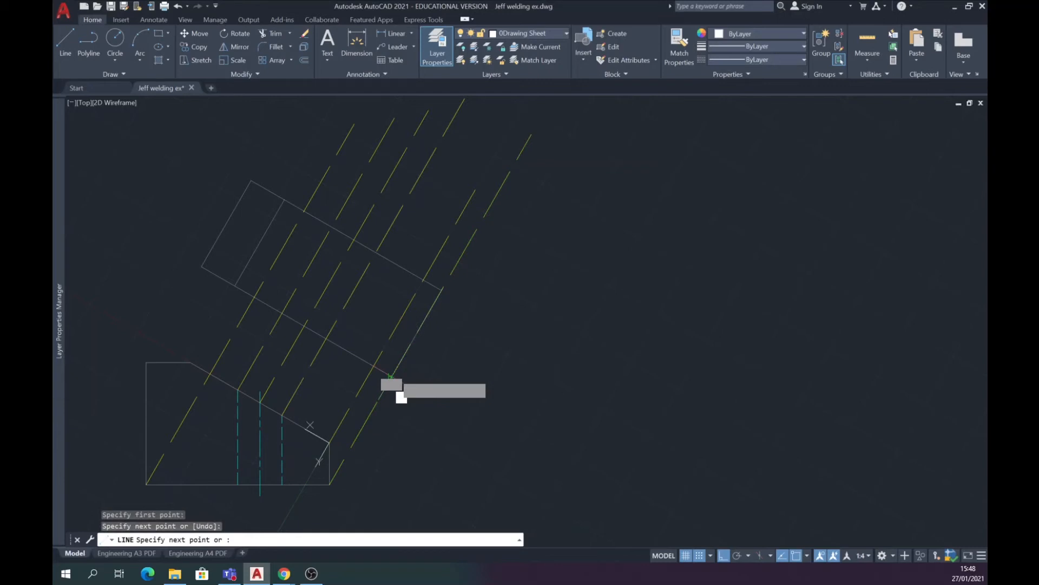
{"action": "key", "text": "Escape"}
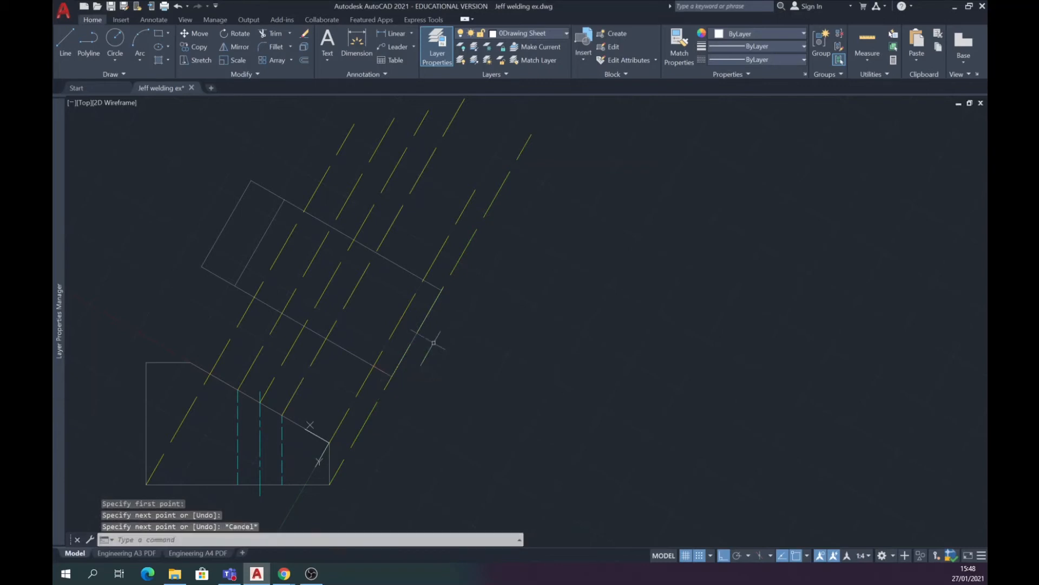
Draw a second edge across the auxiliary view along the projection line neighbouring its right end edge.
{"action": "type", "text": "l"}
{"action": "key", "text": "Return"}
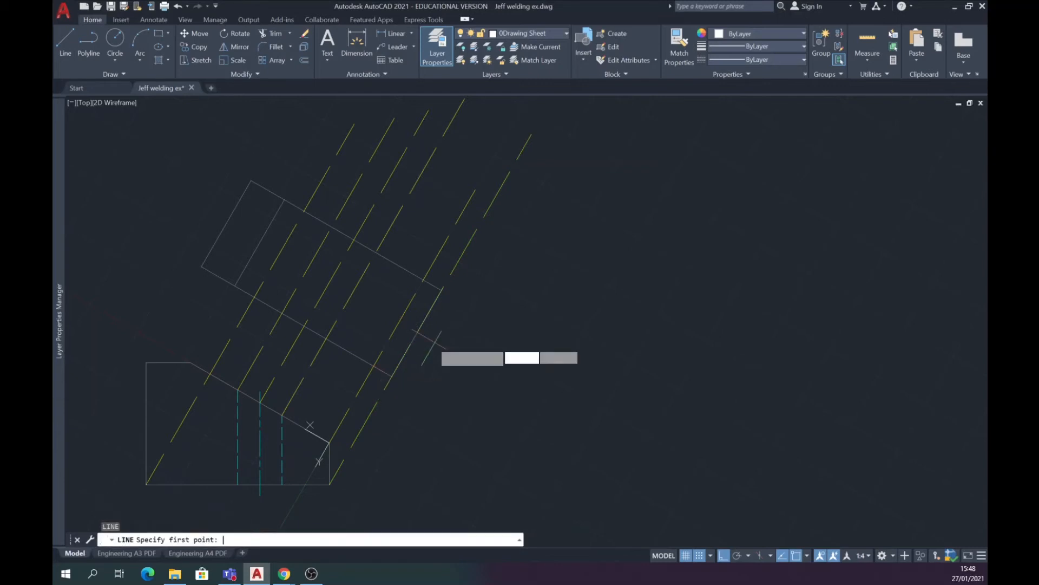
{"action": "key", "text": "Escape"}
{"action": "key", "text": "Return"}
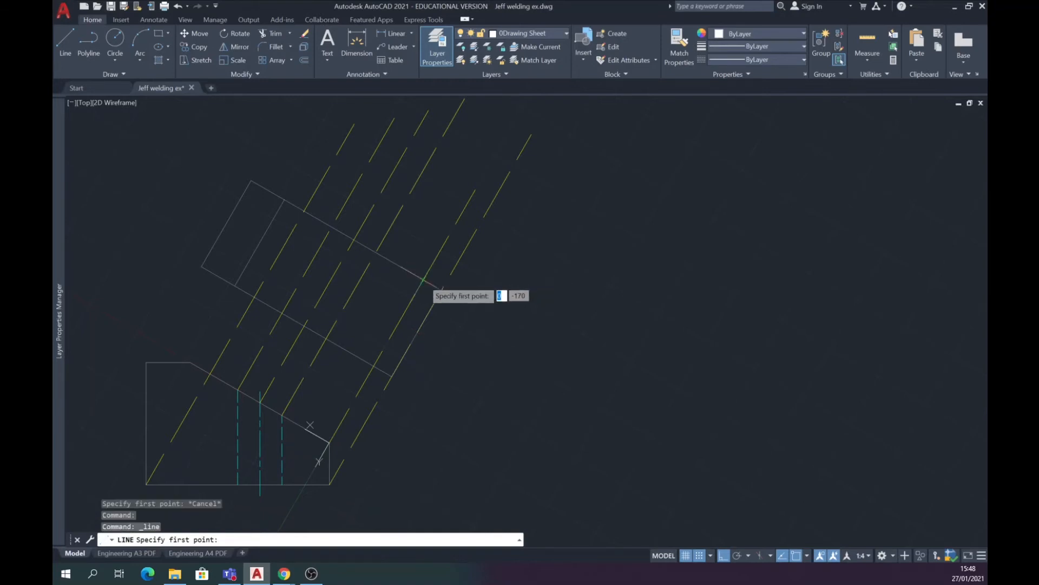
{"action": "left_click", "coordinate": [442, 288]}
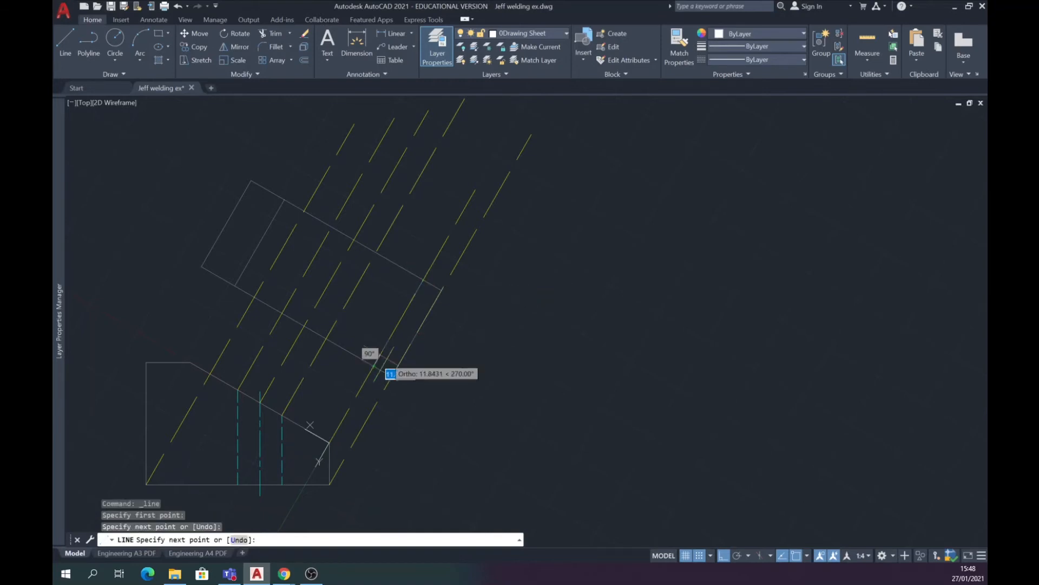
{"action": "key", "text": "Escape"}
Delete the two projection lines running from the ends of the profile's short right edge.
{"action": "left_click", "coordinate": [445, 242]}
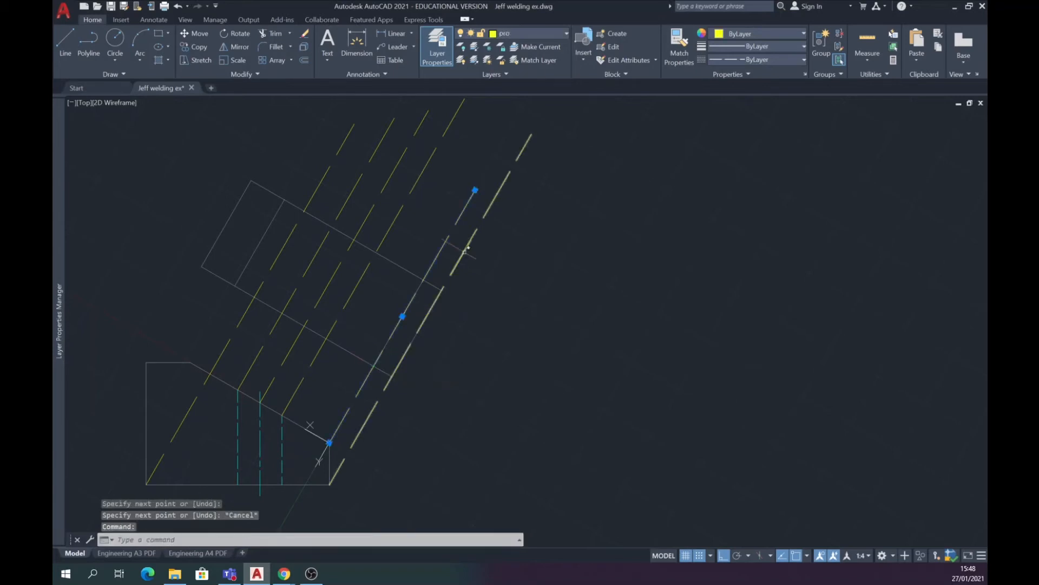
{"action": "left_click", "coordinate": [465, 249]}
{"action": "key", "text": "Delete"}
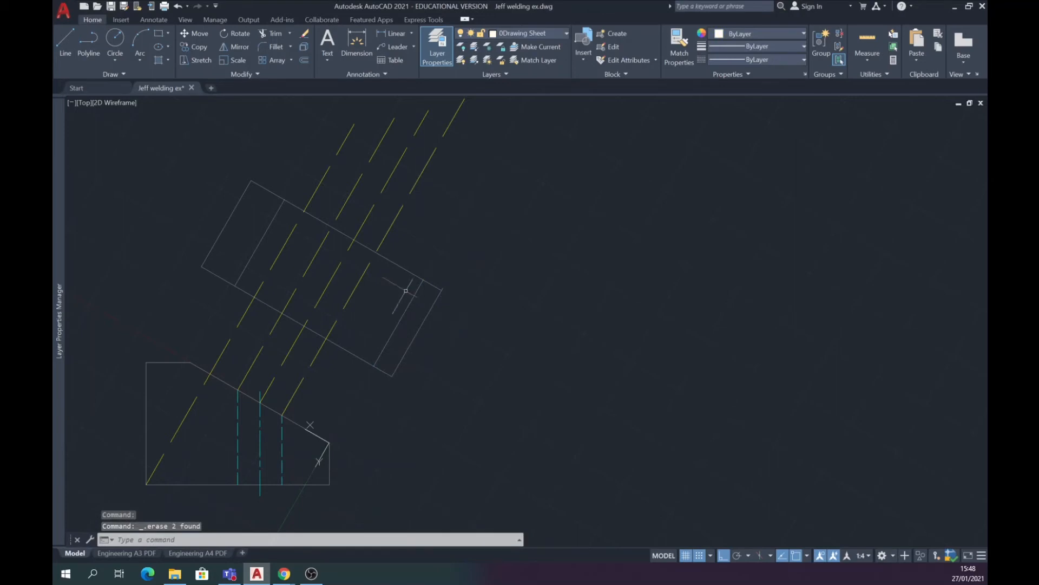
Shorten the auxiliary view's right end edge so its overshooting upper end meets the corner with the upper long line.
{"action": "scroll", "coordinate": [406, 291], "scroll_direction": "up", "scroll_amount": 5}
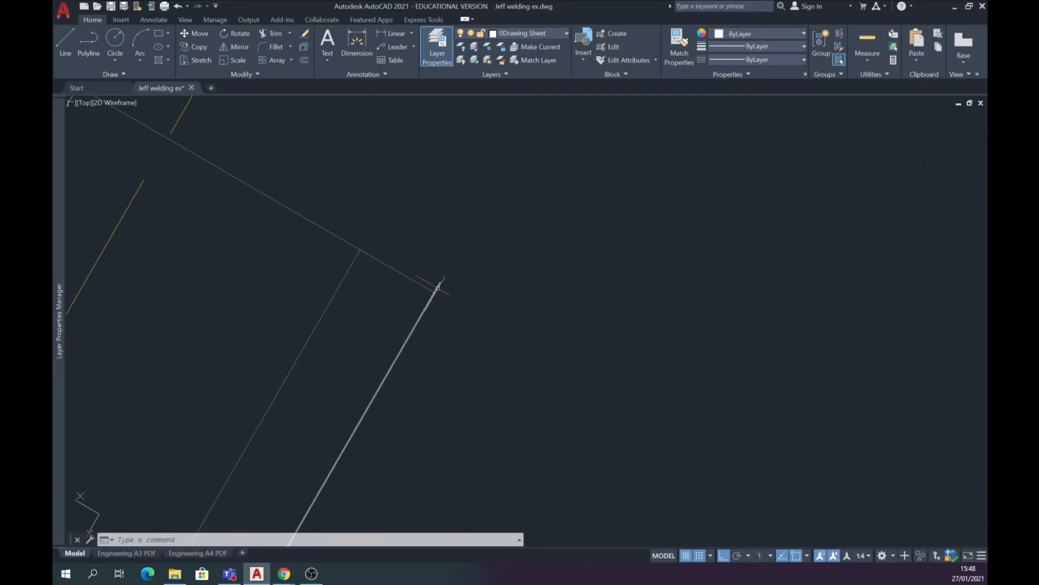
{"action": "left_click", "coordinate": [438, 287]}
{"action": "left_click", "coordinate": [440, 283]}
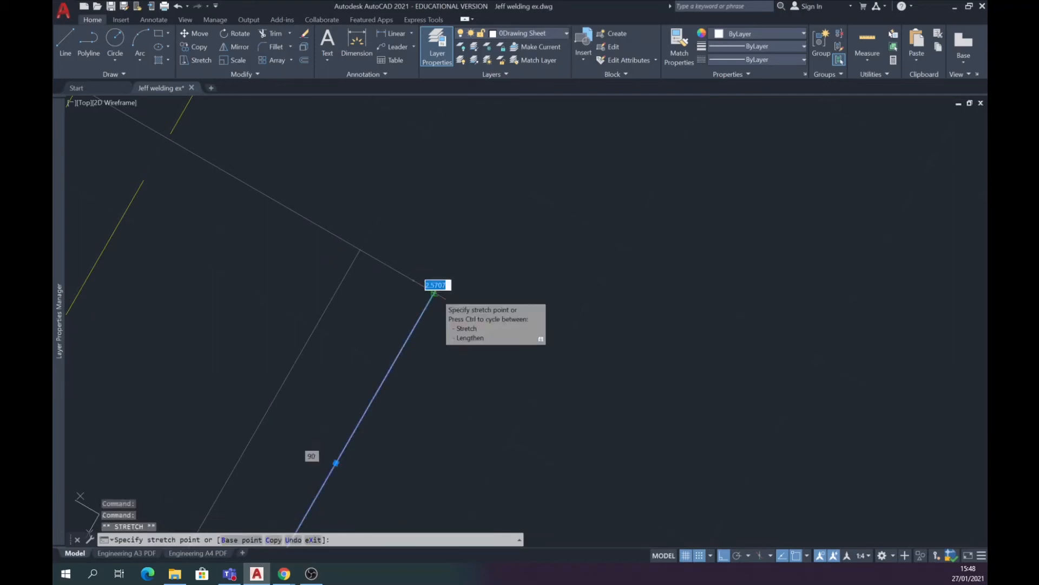
{"action": "left_click", "coordinate": [436, 294]}
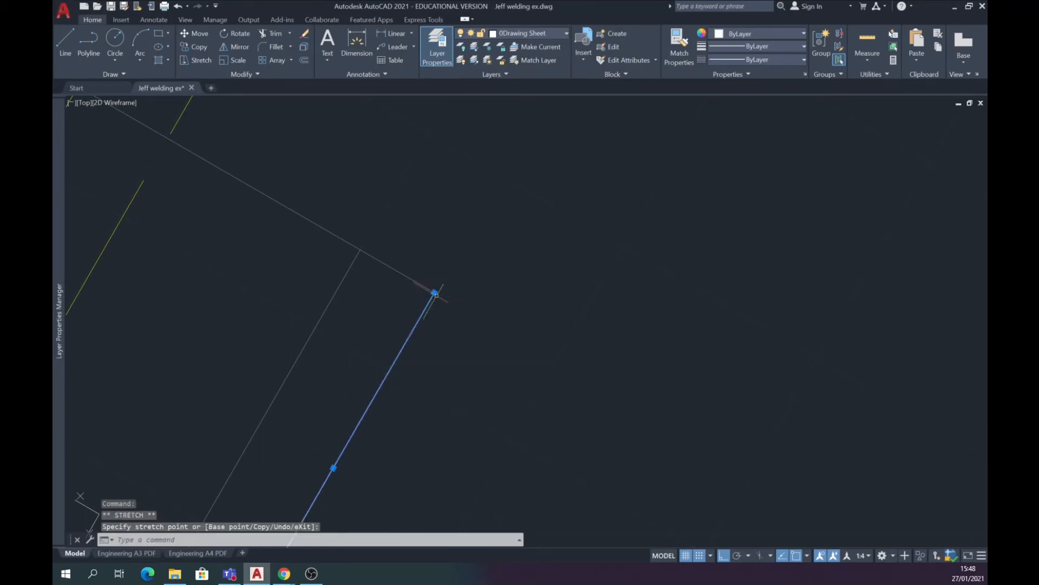
{"action": "scroll", "coordinate": [436, 294], "scroll_direction": "down", "scroll_amount": 4}
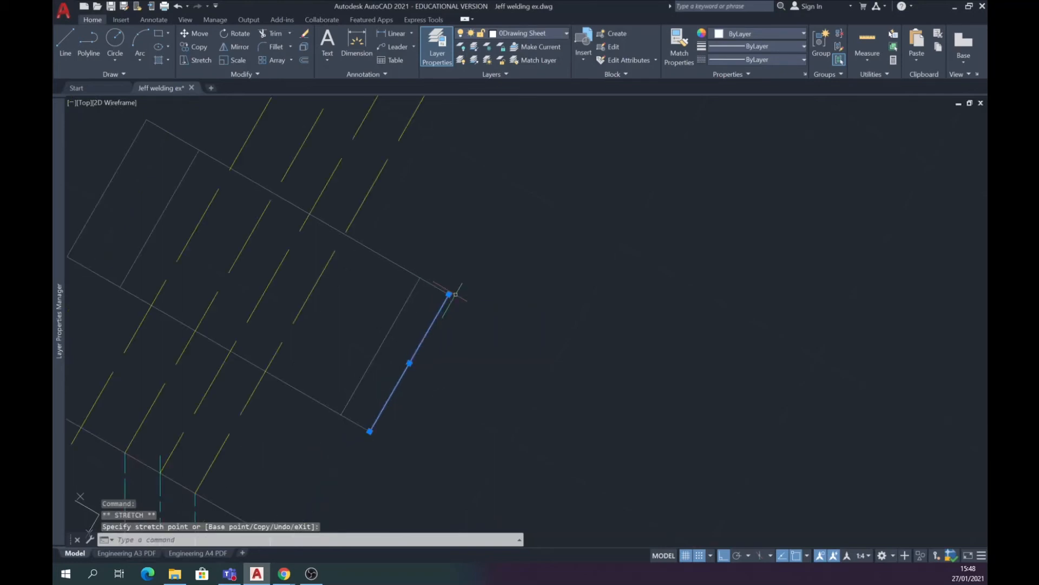
{"action": "middle_click_drag", "start_coordinate": [456, 293], "coordinate": [514, 308]}
{"action": "key", "text": "Escape"}
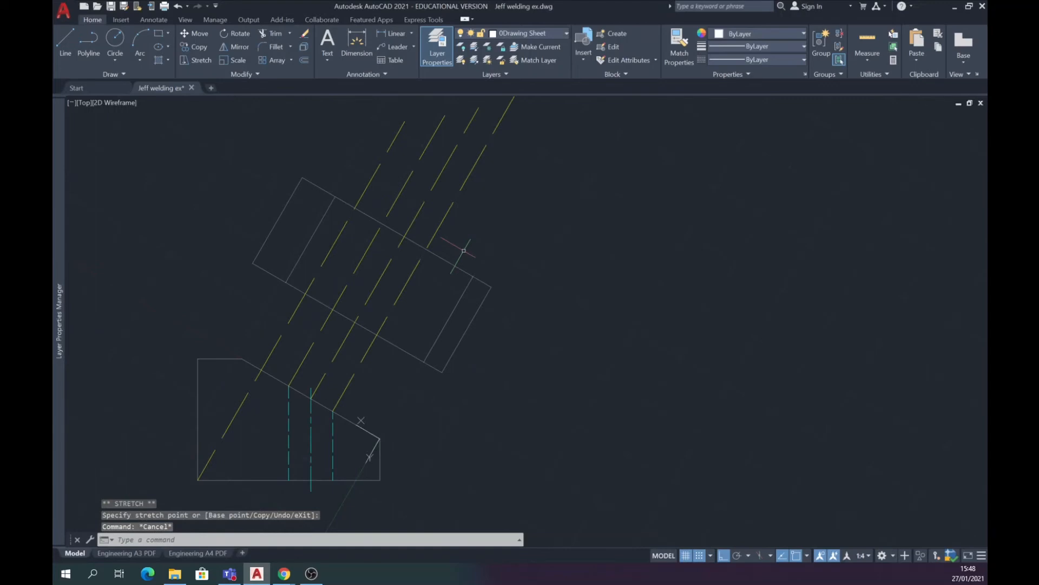
On the 03 Hidden layer, draw the hidden edge along the projection line from the profile's lower-left corner, and delete that projection line.
{"action": "middle_click_drag", "start_coordinate": [464, 250], "coordinate": [494, 248]}
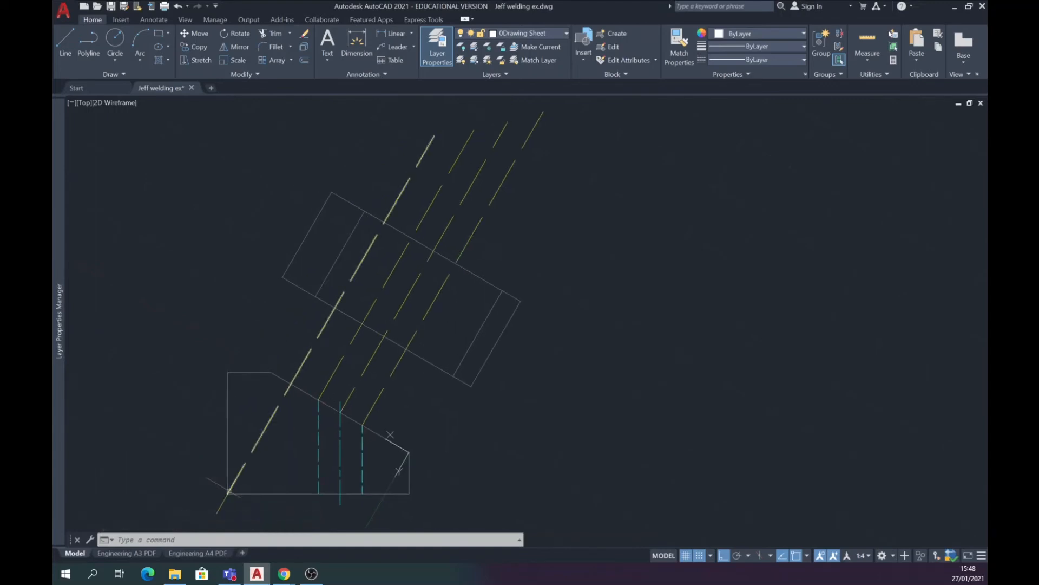
{"action": "mouse_move", "coordinate": [228, 492]}
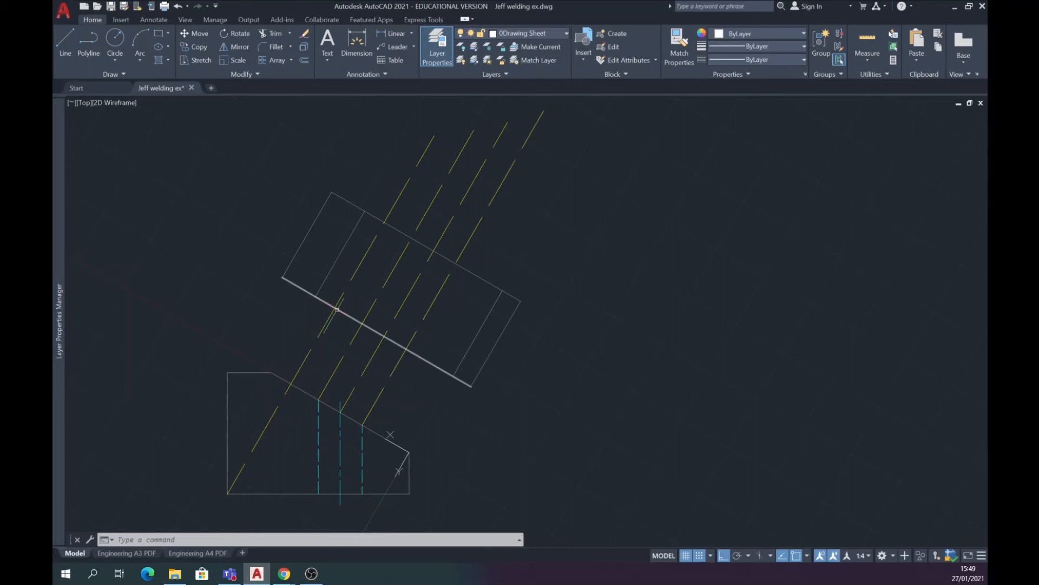
{"action": "left_click", "coordinate": [566, 33]}
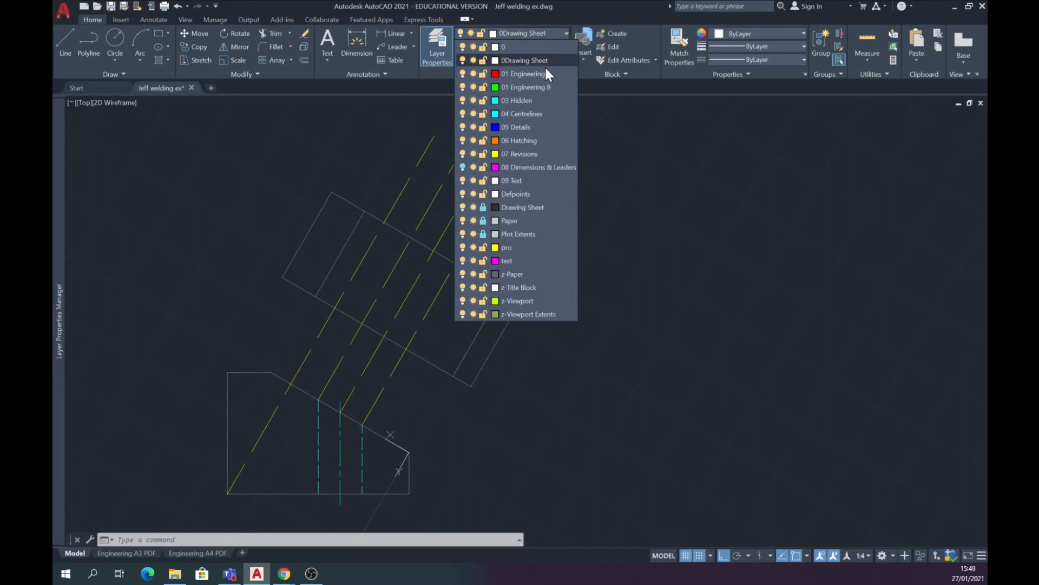
{"action": "left_click", "coordinate": [517, 100]}
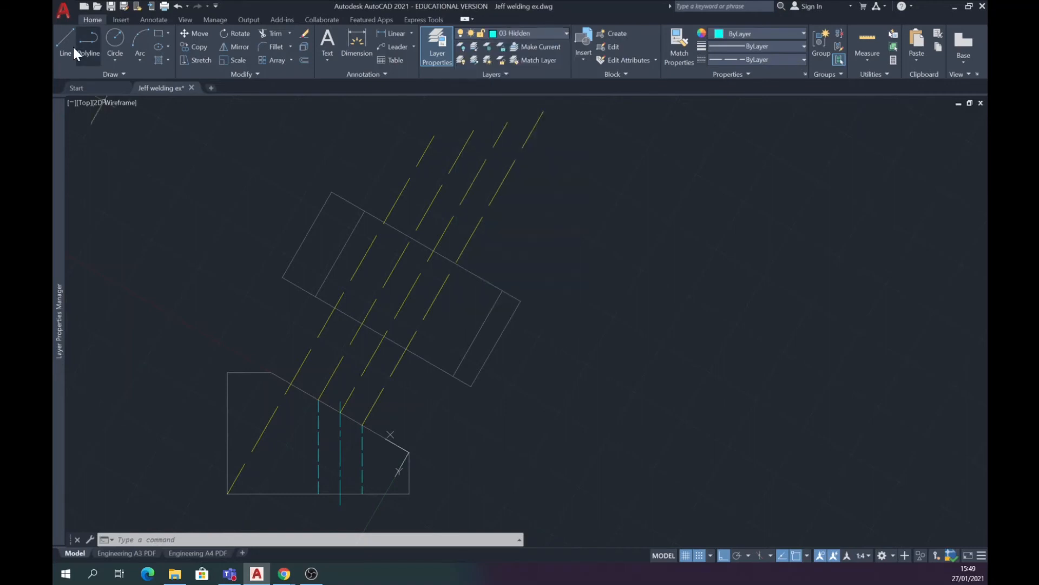
{"action": "left_click", "coordinate": [72, 46]}
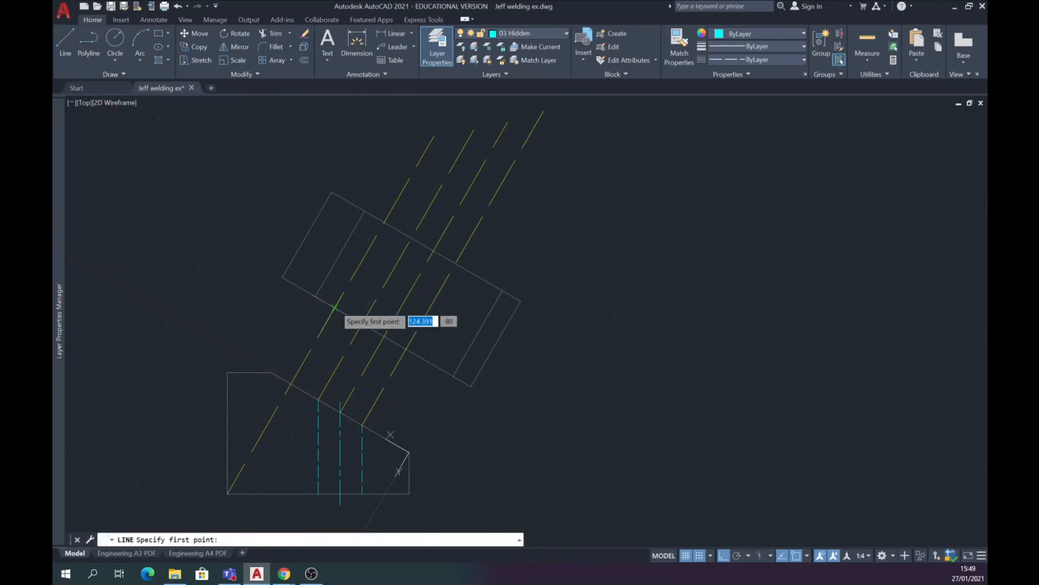
{"action": "left_click", "coordinate": [335, 307]}
{"action": "left_click", "coordinate": [383, 223]}
{"action": "key", "text": "Escape"}
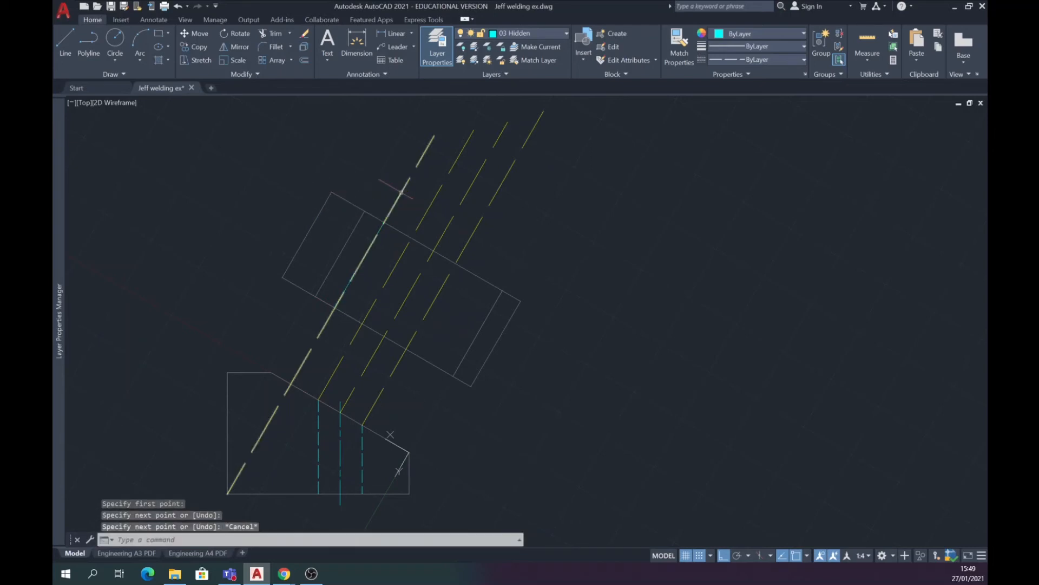
{"action": "left_click", "coordinate": [401, 192]}
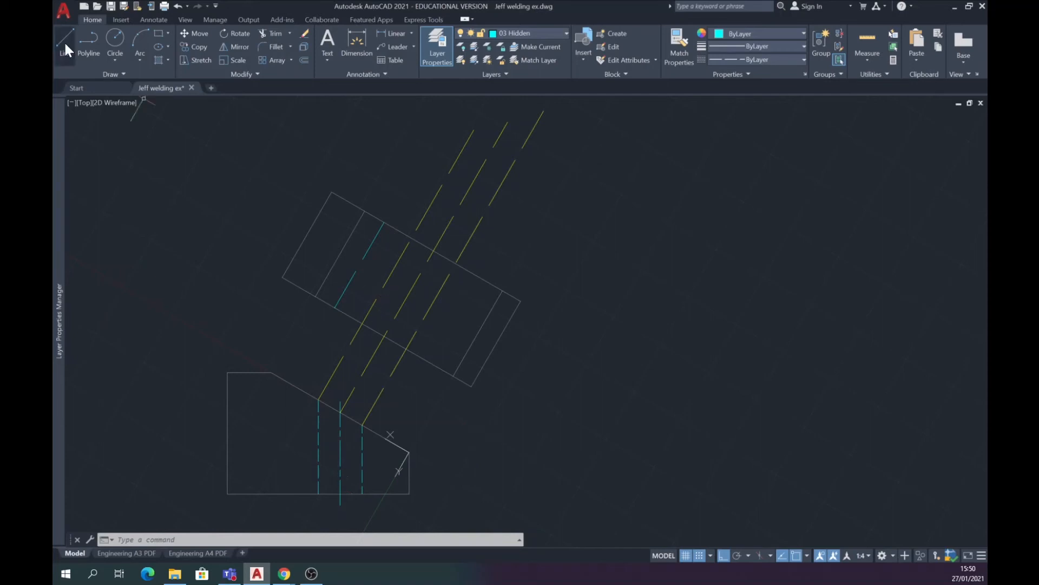
On the 04 Centrelines layer, draw a lengthwise centreline joining the midpoints of the auxiliary view's two end edges.
{"action": "left_click", "coordinate": [565, 33]}
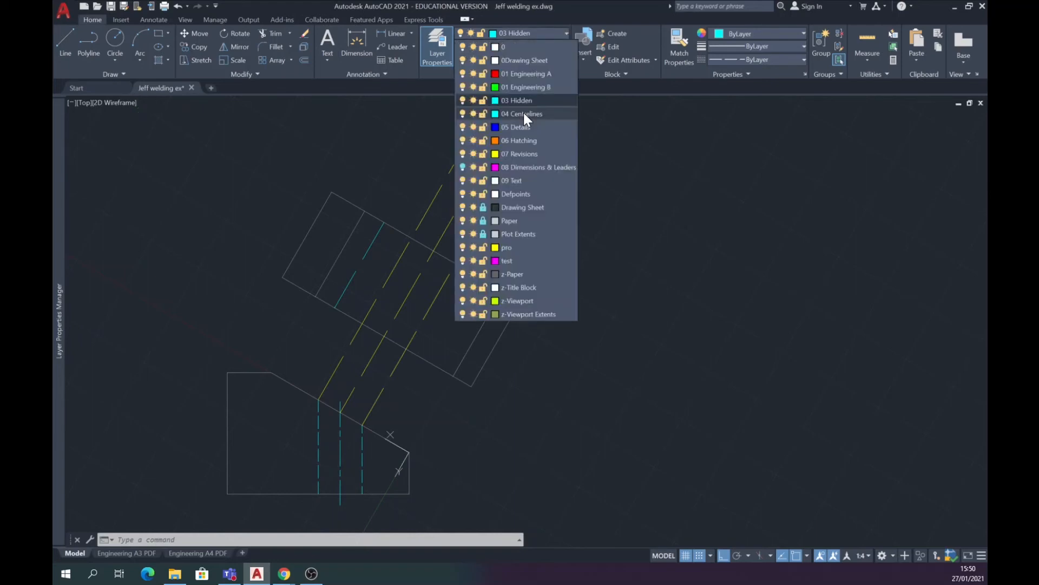
{"action": "left_click", "coordinate": [524, 114]}
{"action": "type", "text": "l"}
{"action": "key", "text": "Return"}
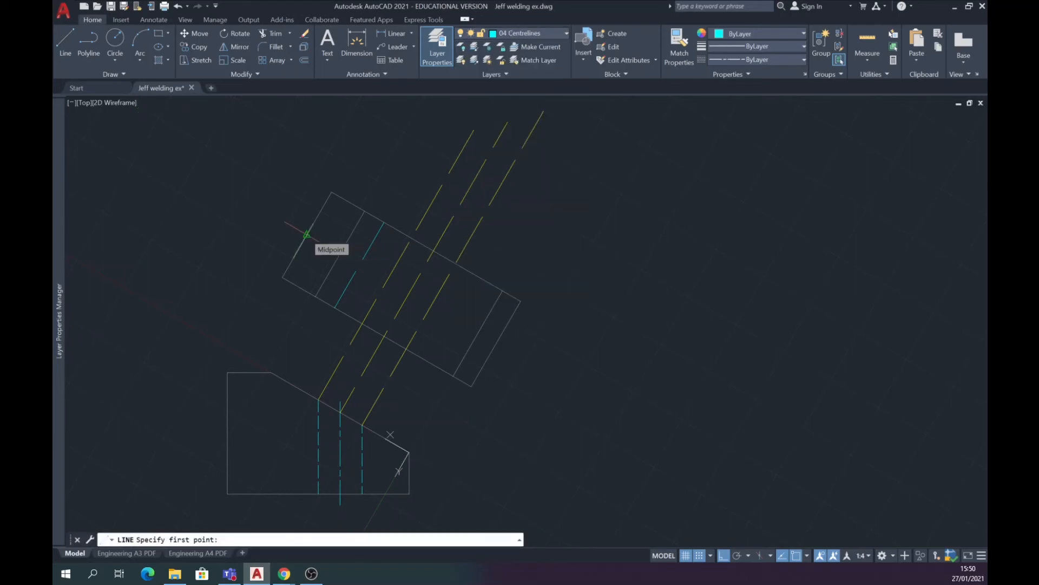
{"action": "left_click", "coordinate": [307, 234]}
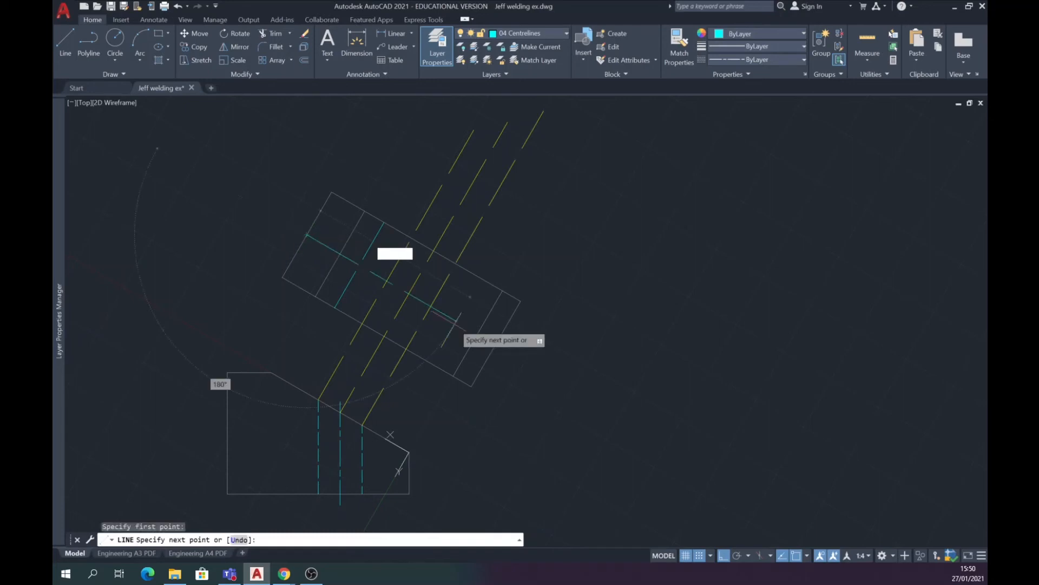
{"action": "left_click", "coordinate": [496, 344]}
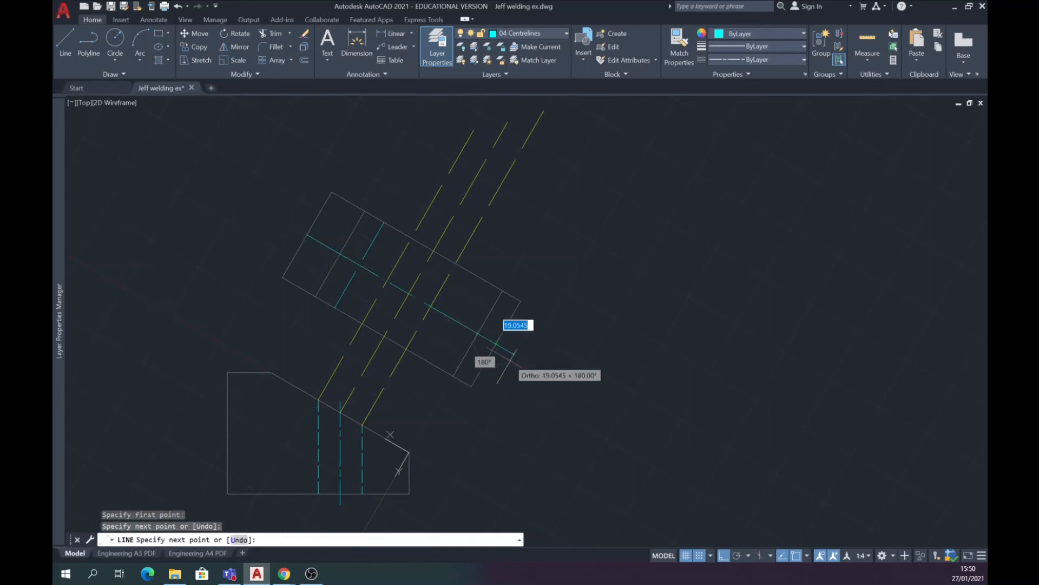
{"action": "key", "text": "Escape"}
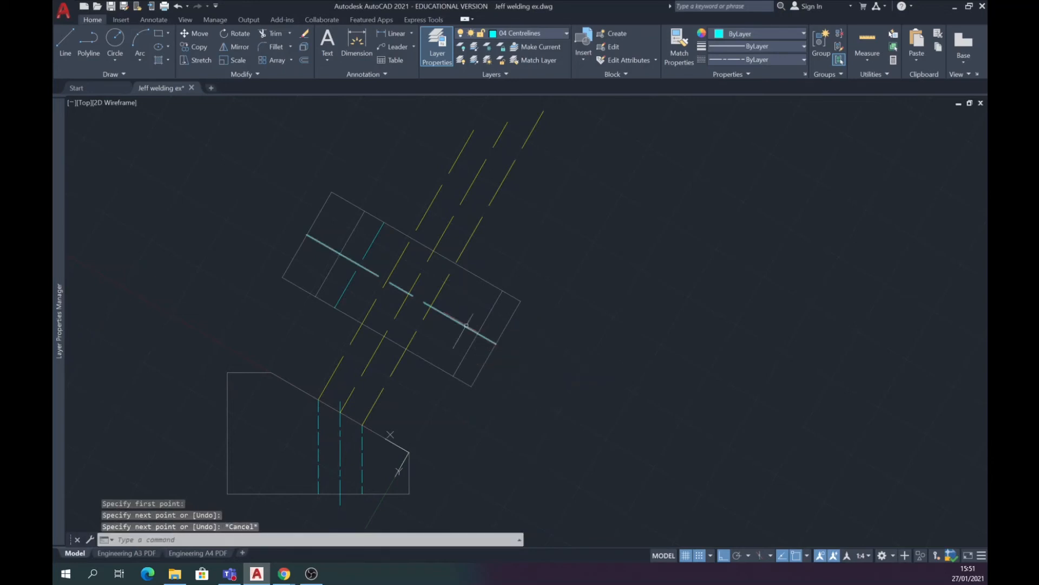
Extend the auxiliary view's centreline by 10 beyond each end edge.
{"action": "left_click", "coordinate": [466, 325]}
{"action": "left_click", "coordinate": [496, 344]}
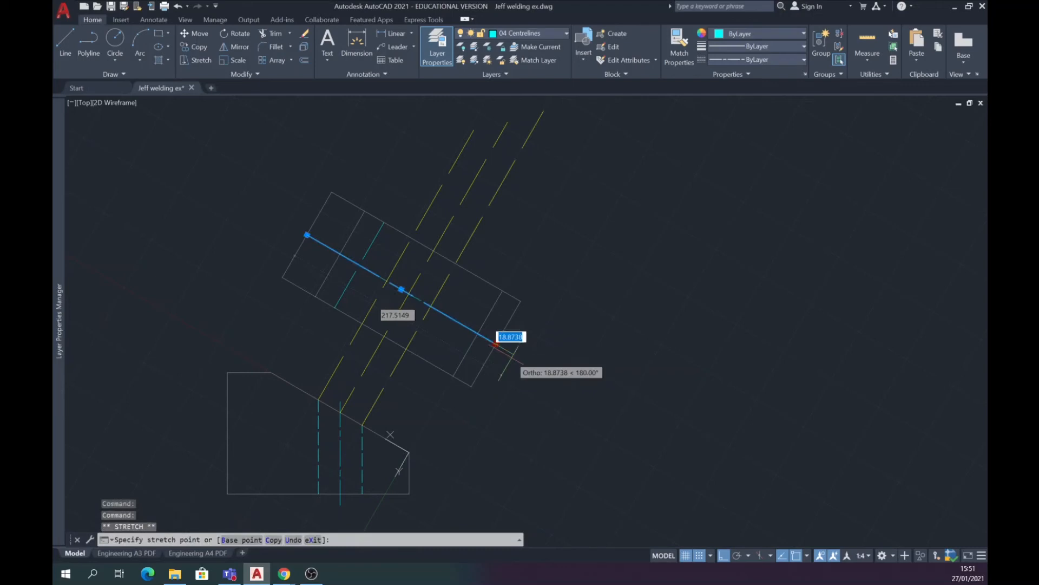
{"action": "type", "text": "10"}
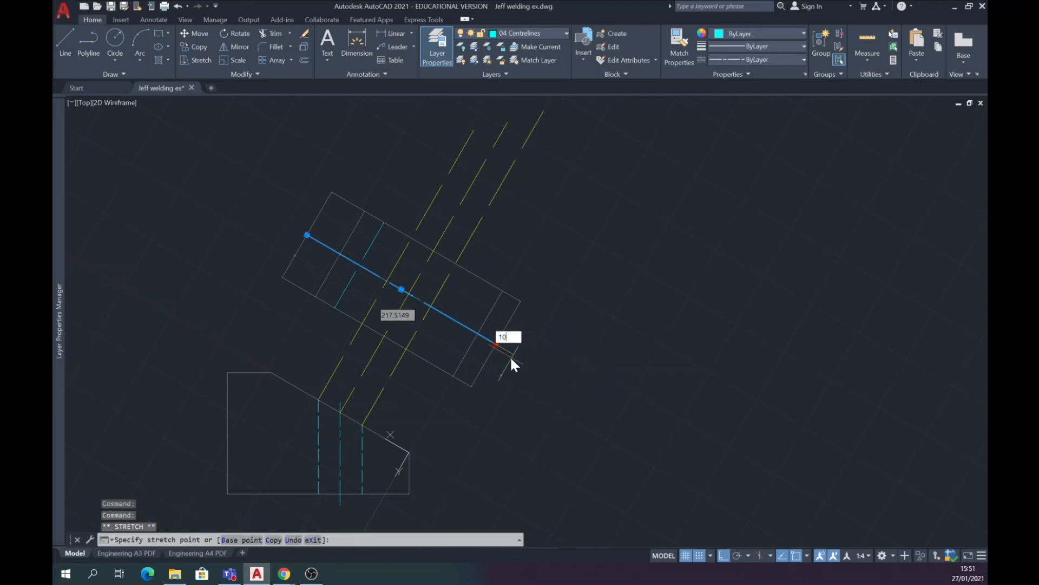
{"action": "key", "text": "Return"}
{"action": "left_click", "coordinate": [307, 235]}
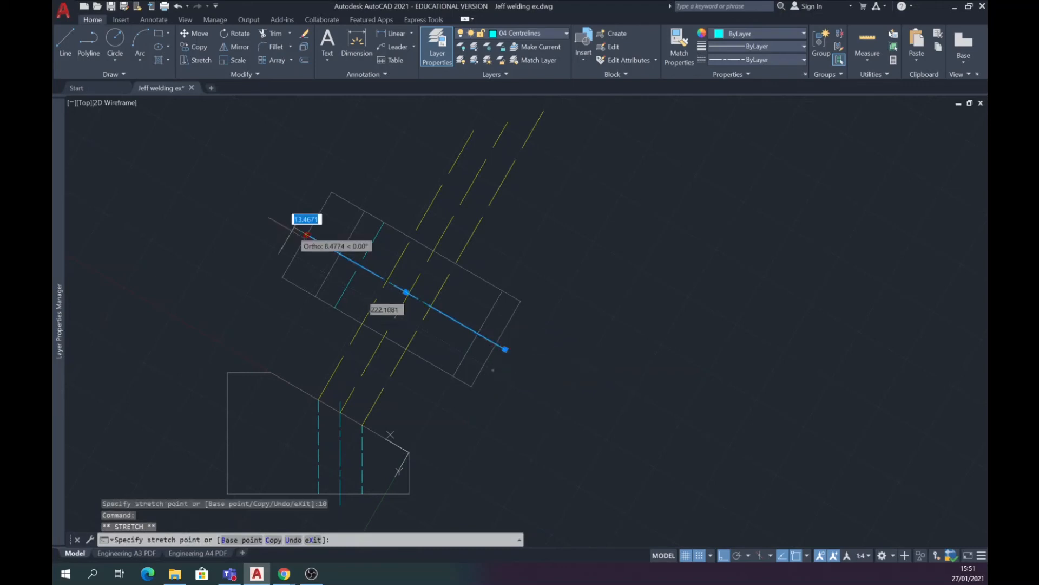
{"action": "type", "text": "1"}
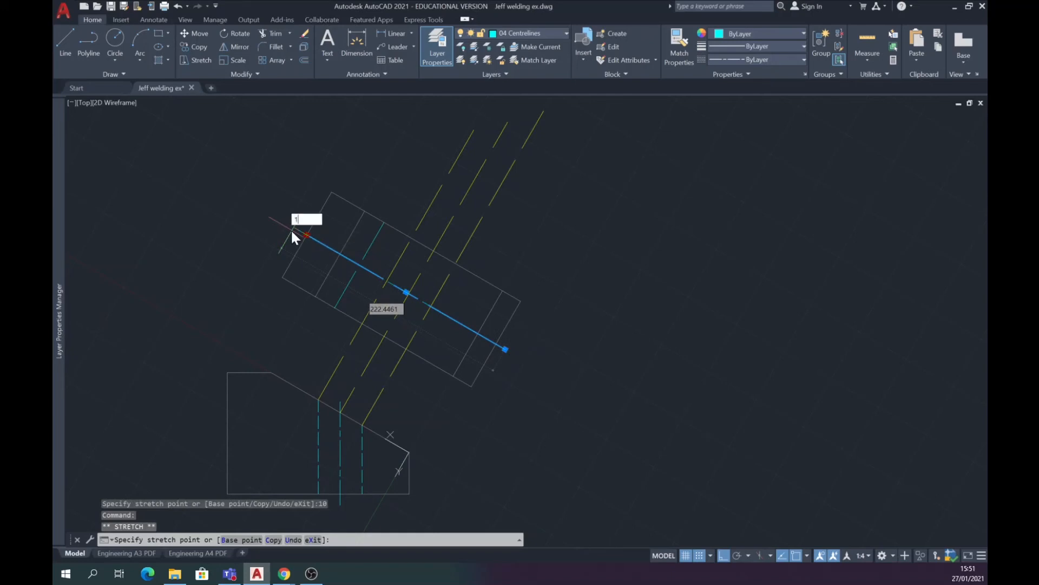
{"action": "key", "text": "Escape"}
{"action": "key", "text": "Escape"}
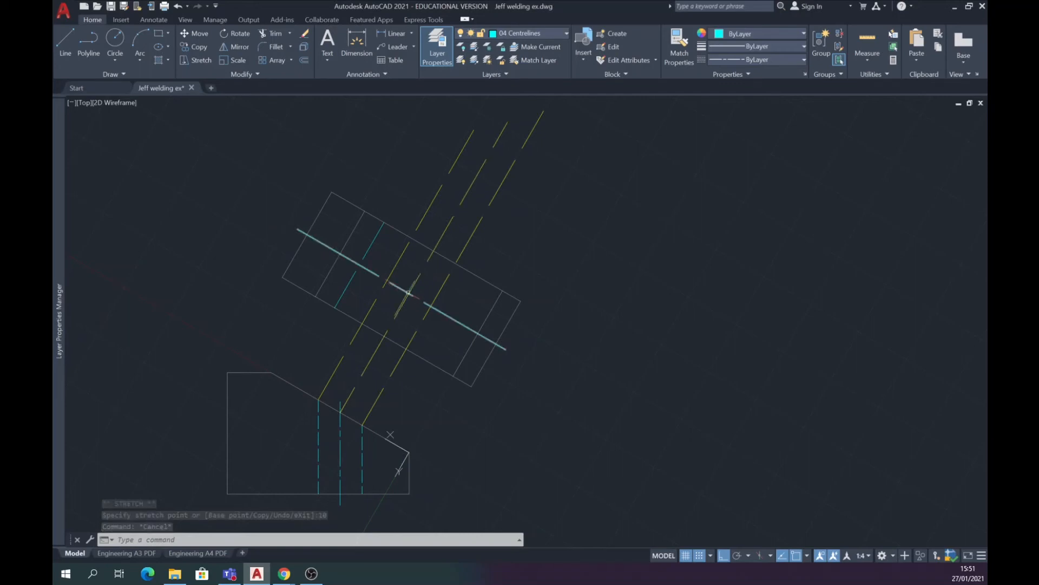
{"action": "key", "text": "Escape"}
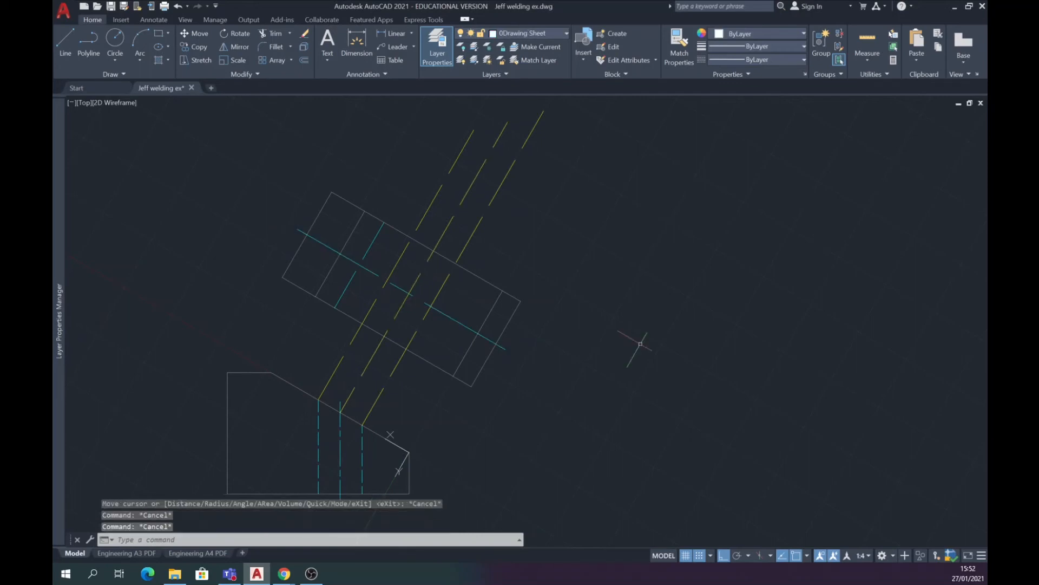
Offset the auxiliary view's lengthwise centreline by 20 to both sides.
{"action": "type", "text": "offset"}
{"action": "key", "text": "Return"}
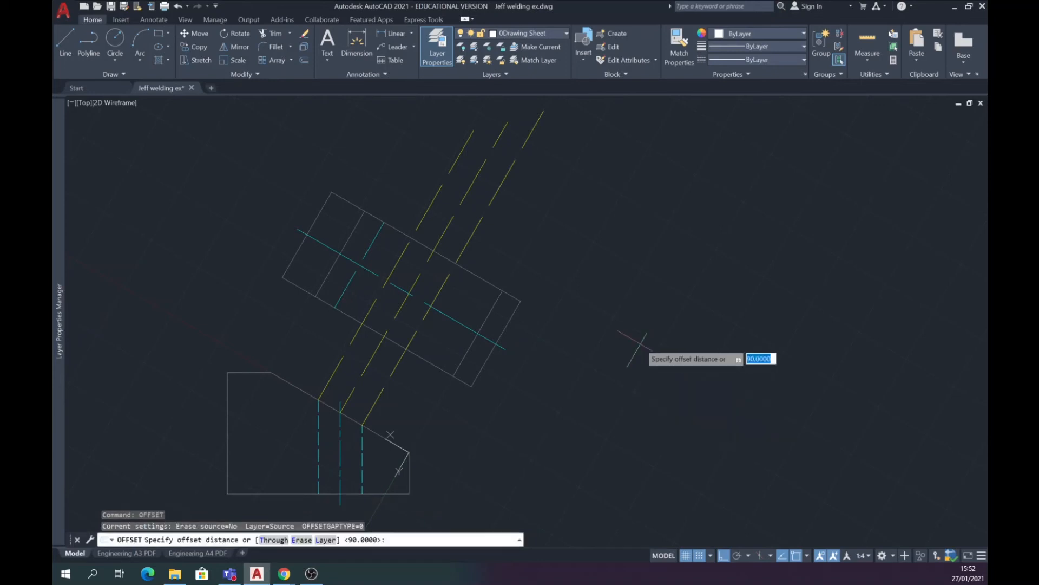
{"action": "type", "text": "20"}
{"action": "key", "text": "Return"}
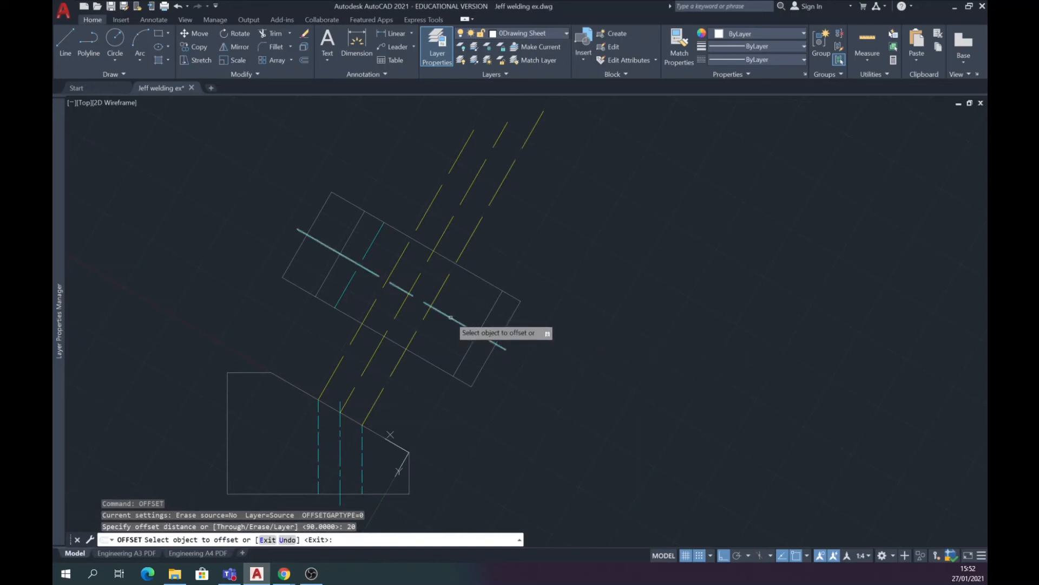
{"action": "left_click", "coordinate": [450, 318]}
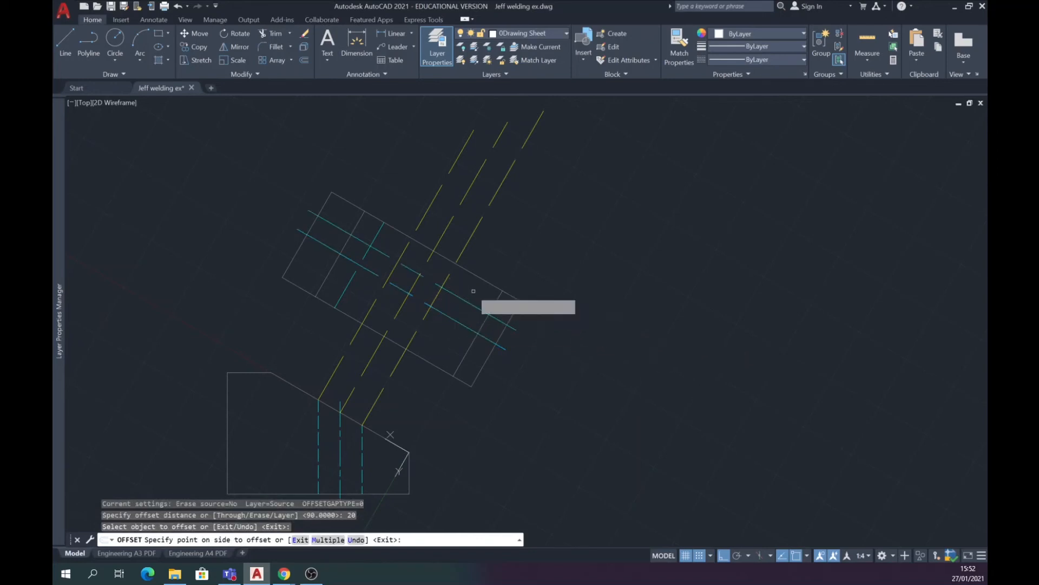
{"action": "left_click", "coordinate": [447, 328]}
{"action": "left_click", "coordinate": [445, 322]}
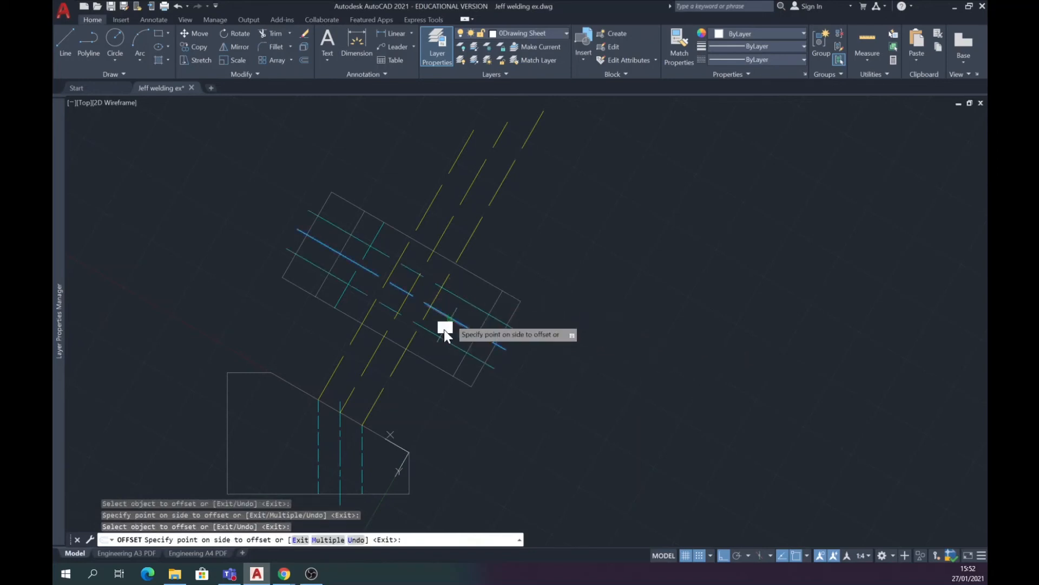
{"action": "left_click", "coordinate": [447, 328]}
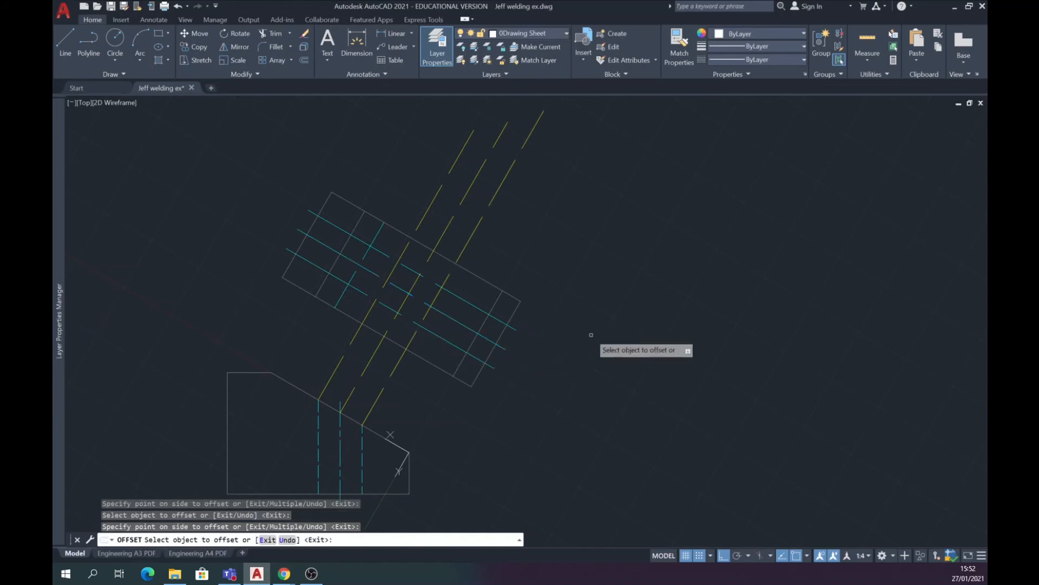
{"action": "key", "text": "Escape"}
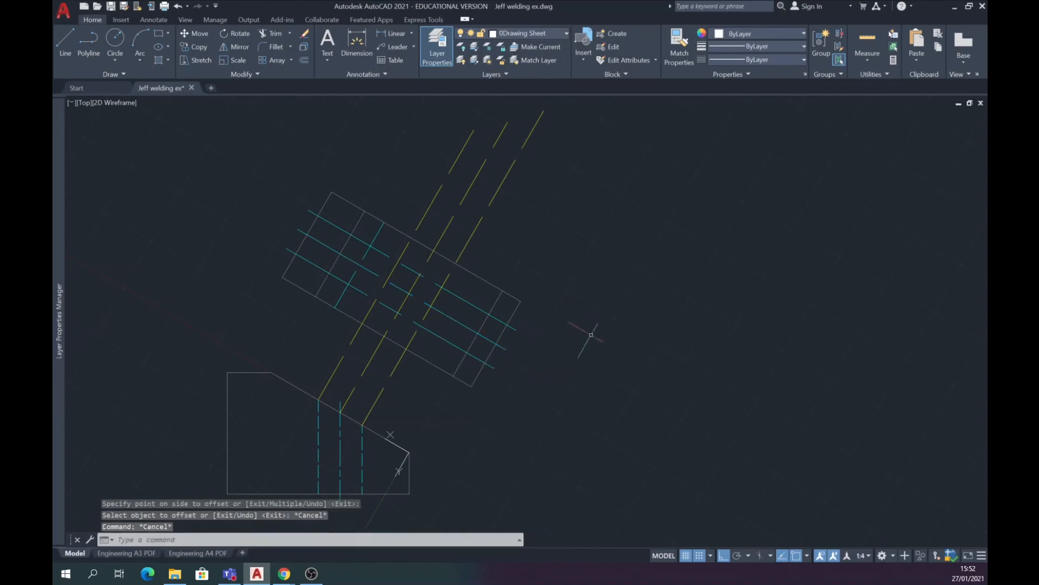
Trim the two offset lines in the auxiliary view back to the outer projection lines on both sides.
{"action": "type", "text": "tr"}
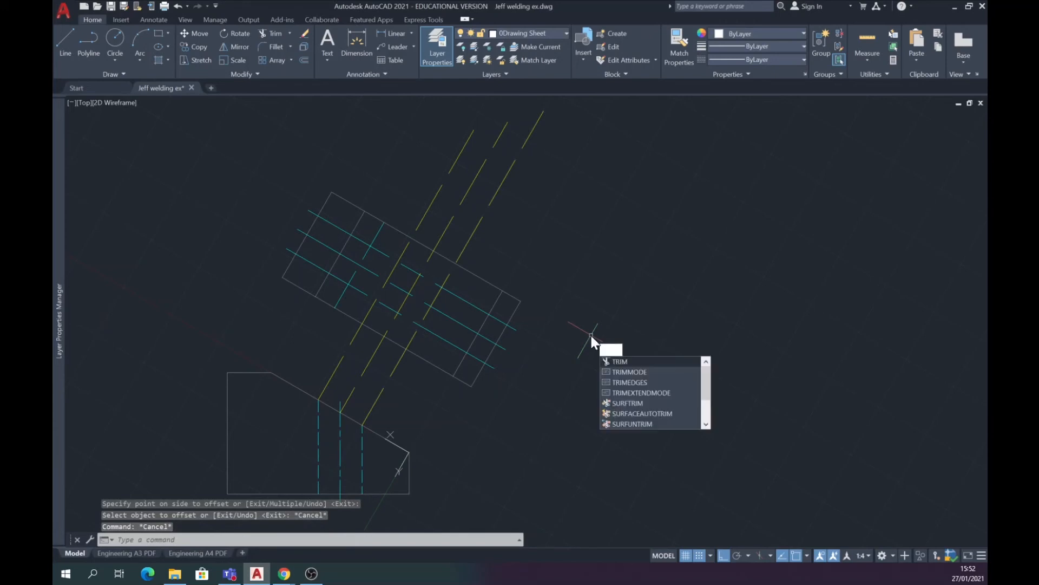
{"action": "key", "text": "Return"}
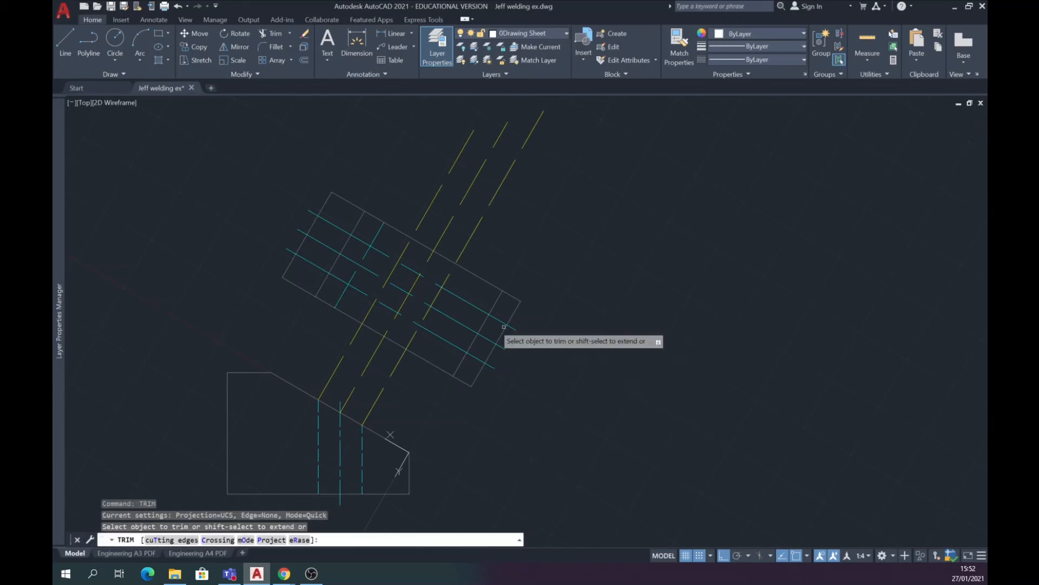
{"action": "left_click", "coordinate": [445, 292]}
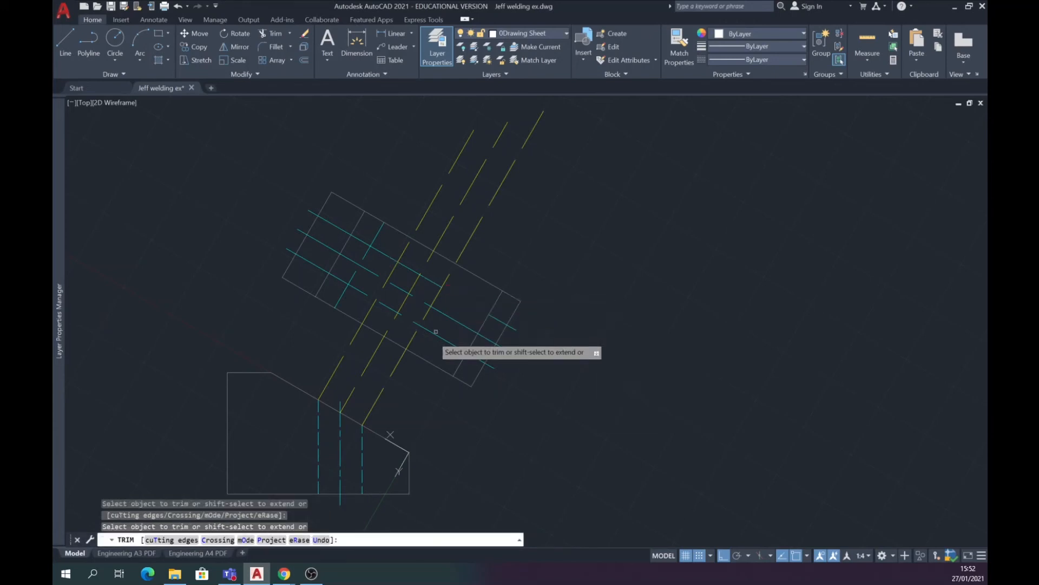
{"action": "left_click", "coordinate": [434, 337]}
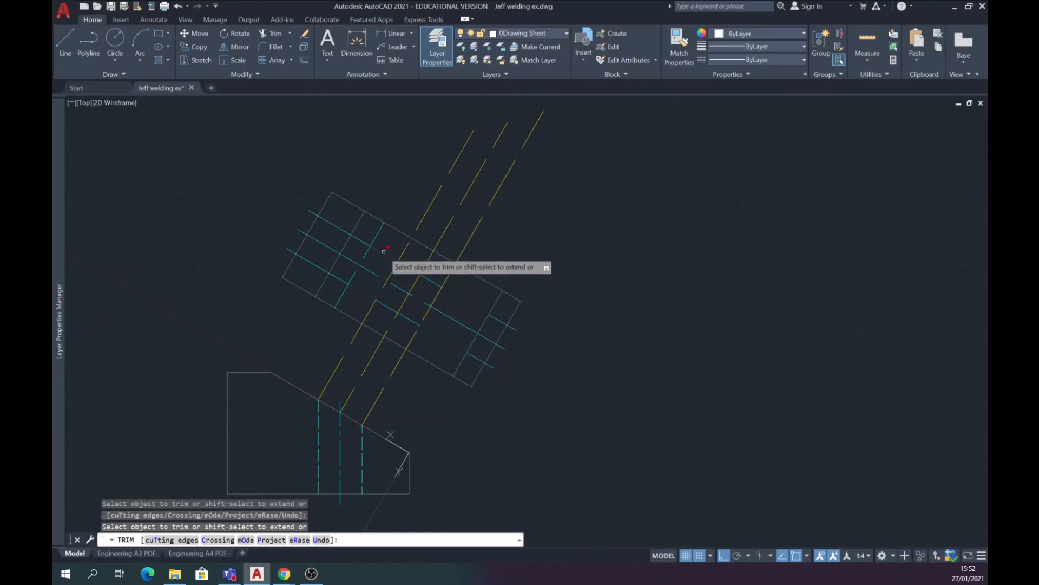
{"action": "key", "text": "Escape"}
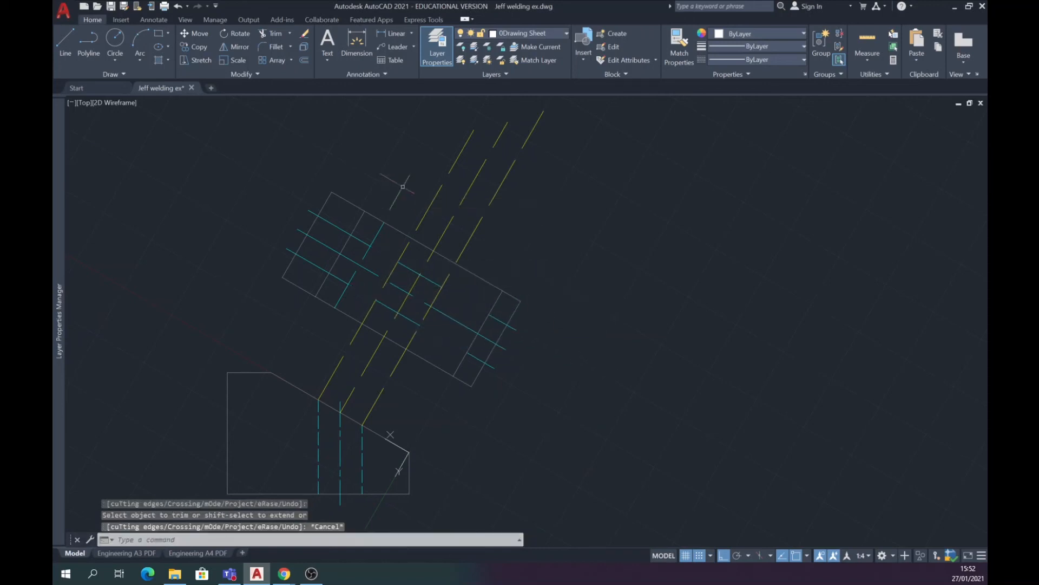
Delete the four leftover offset line pieces near the auxiliary view's two ends, keeping only the short segments between the outer projection lines.
{"action": "left_click", "coordinate": [502, 322]}
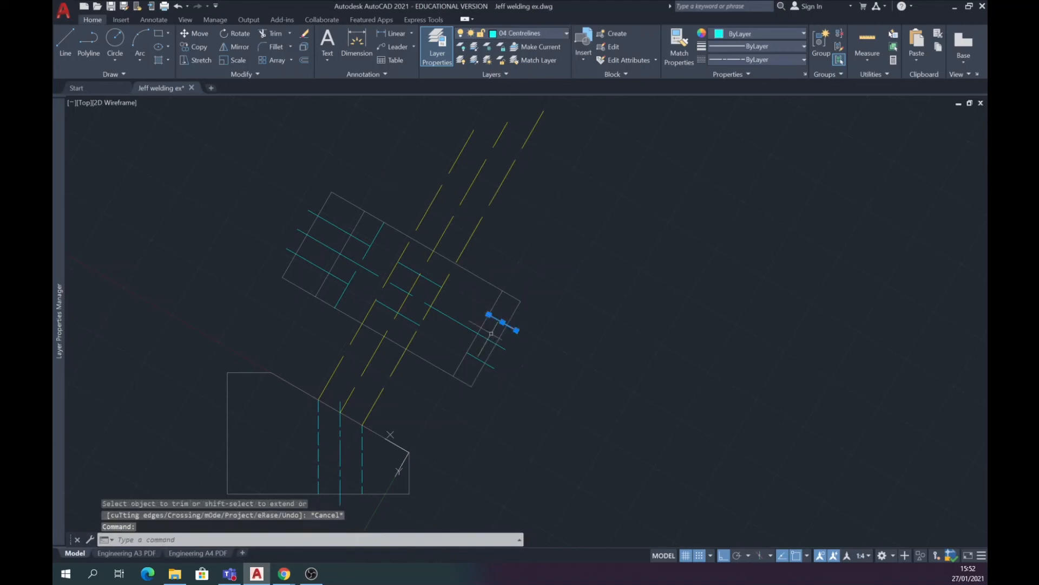
{"action": "left_click", "coordinate": [478, 358]}
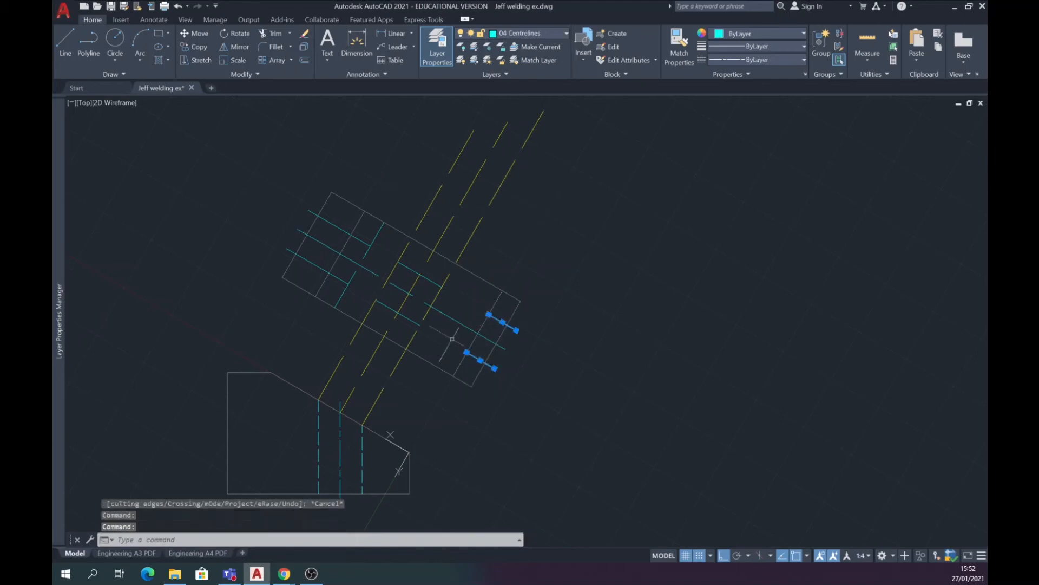
{"action": "left_click", "coordinate": [340, 280]}
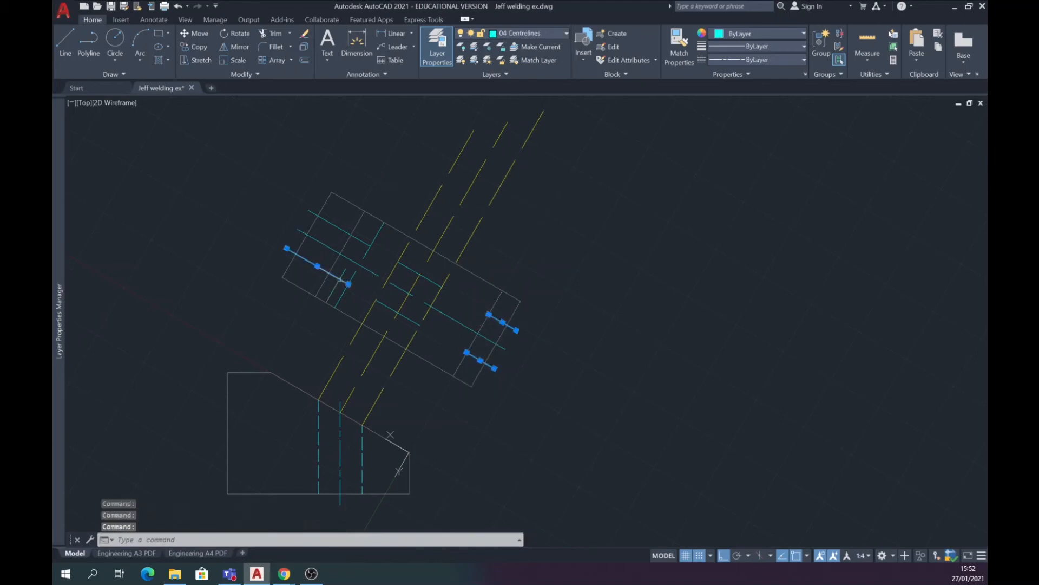
{"action": "left_click", "coordinate": [363, 237]}
{"action": "key", "text": "Escape"}
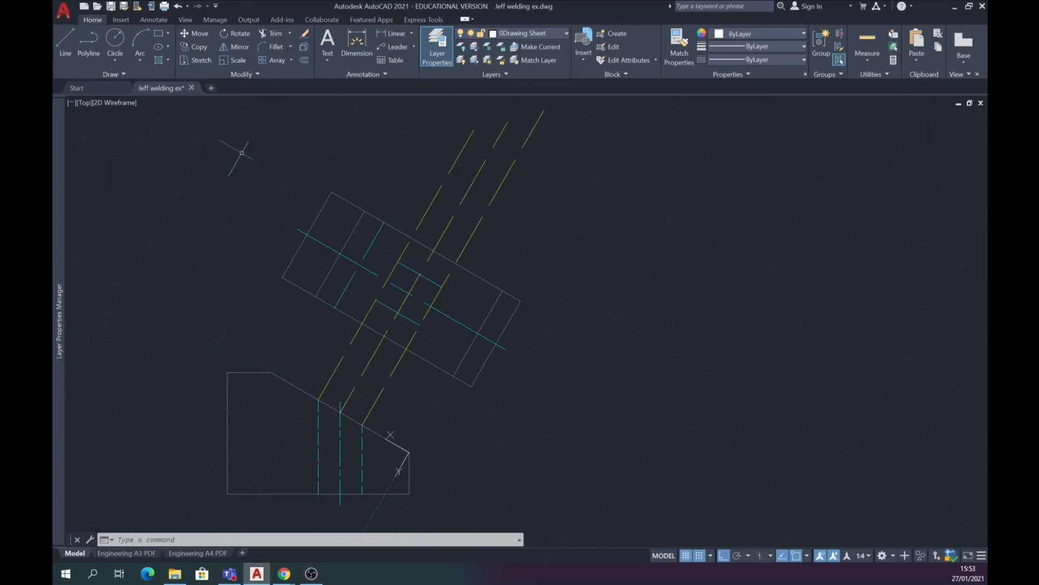
Draw an axis-end ellipse between the midpoints of the two short offset lines, with its other axis reaching perpendicular to the outer projection line.
{"action": "left_click", "coordinate": [168, 47]}
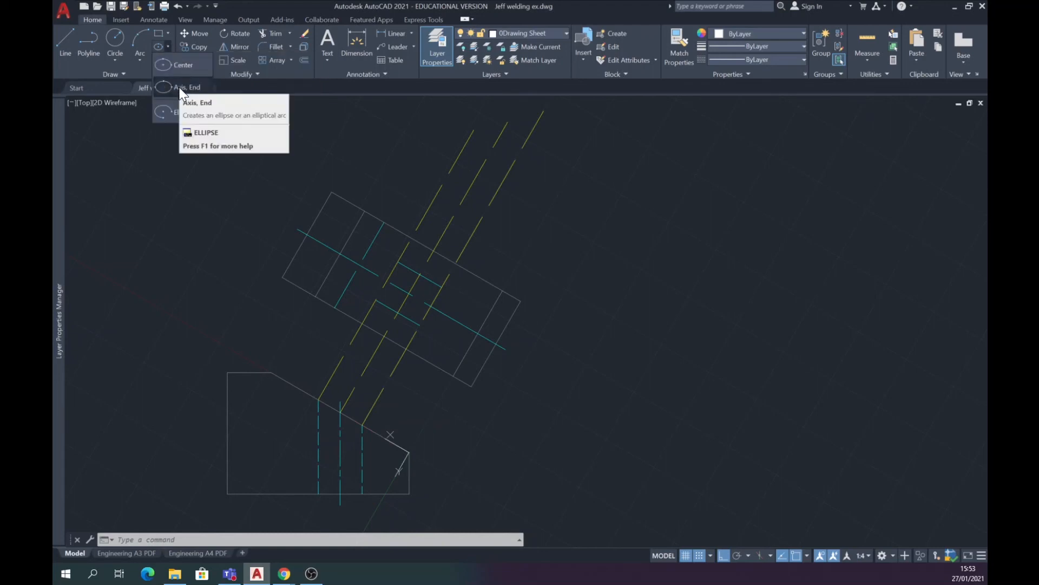
{"action": "left_click", "coordinate": [180, 89]}
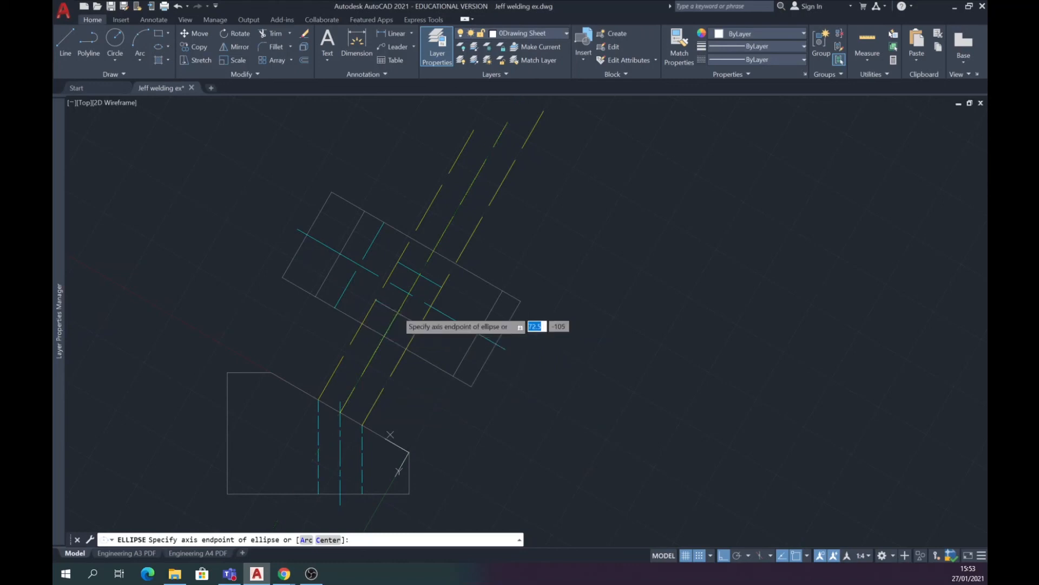
{"action": "left_click", "coordinate": [399, 315]}
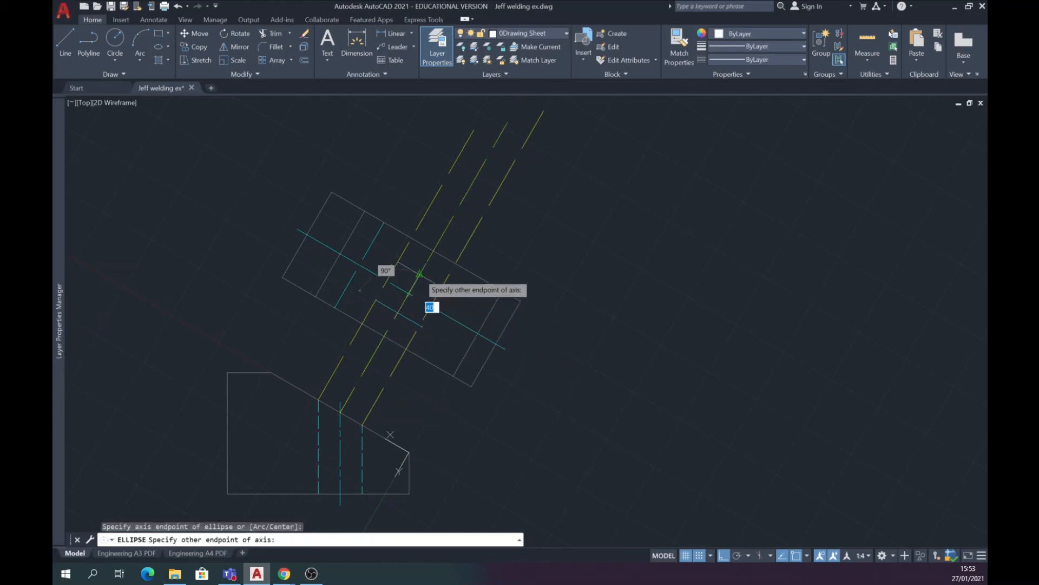
{"action": "left_click", "coordinate": [419, 275]}
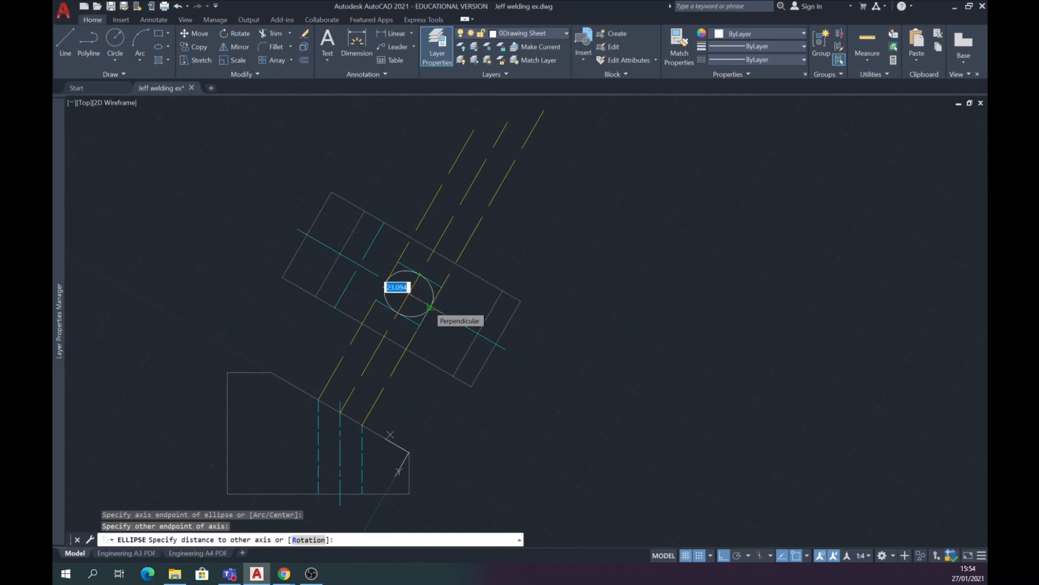
{"action": "left_click", "coordinate": [429, 307]}
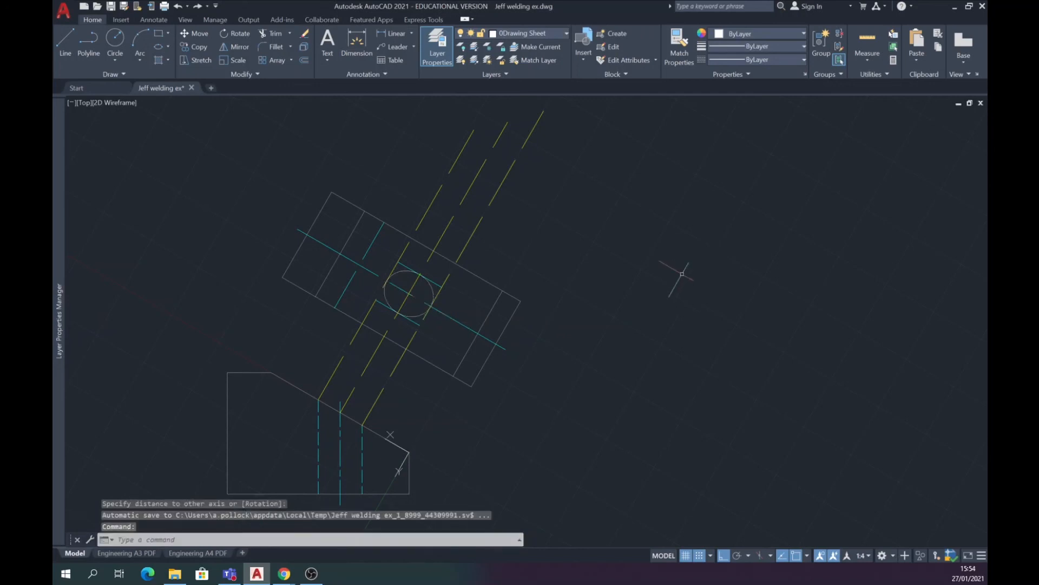
{"action": "key", "text": "Escape"}
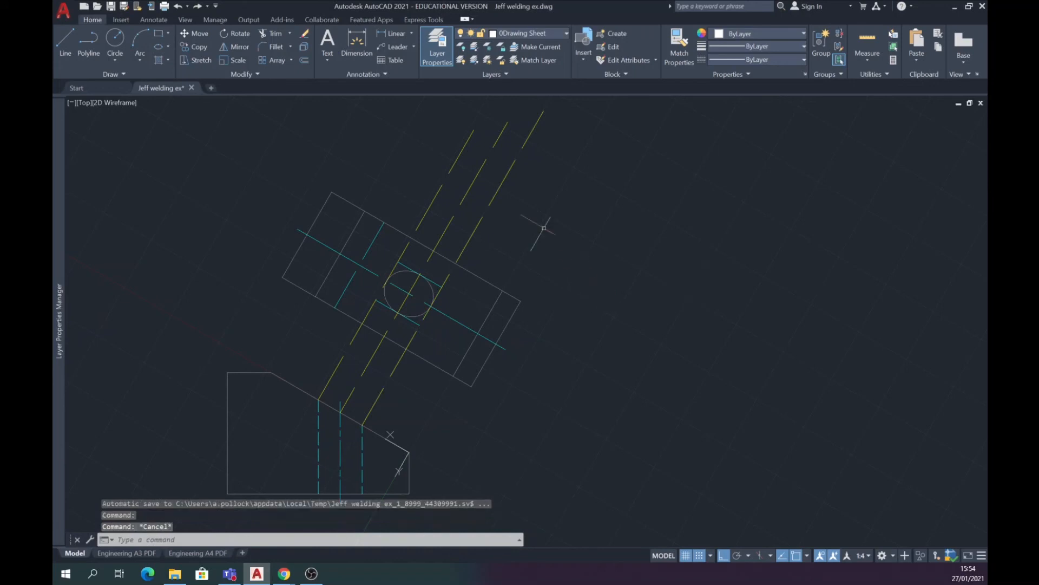
Delete the three projection lines through the auxiliary view and the two short offset lines beside the ellipse.
{"action": "left_click", "coordinate": [500, 186]}
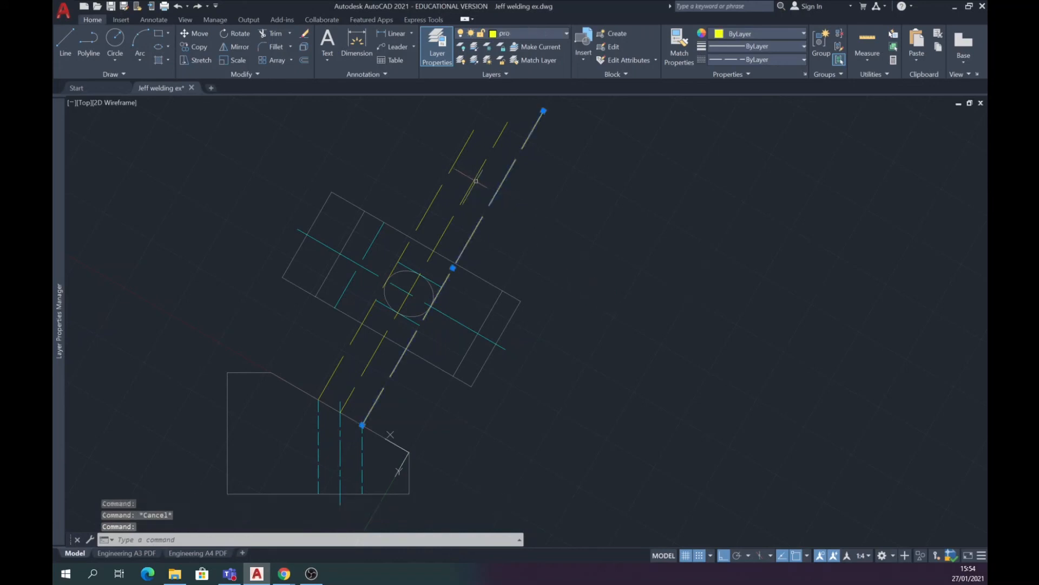
{"action": "left_click", "coordinate": [473, 185]}
{"action": "left_click", "coordinate": [454, 169]}
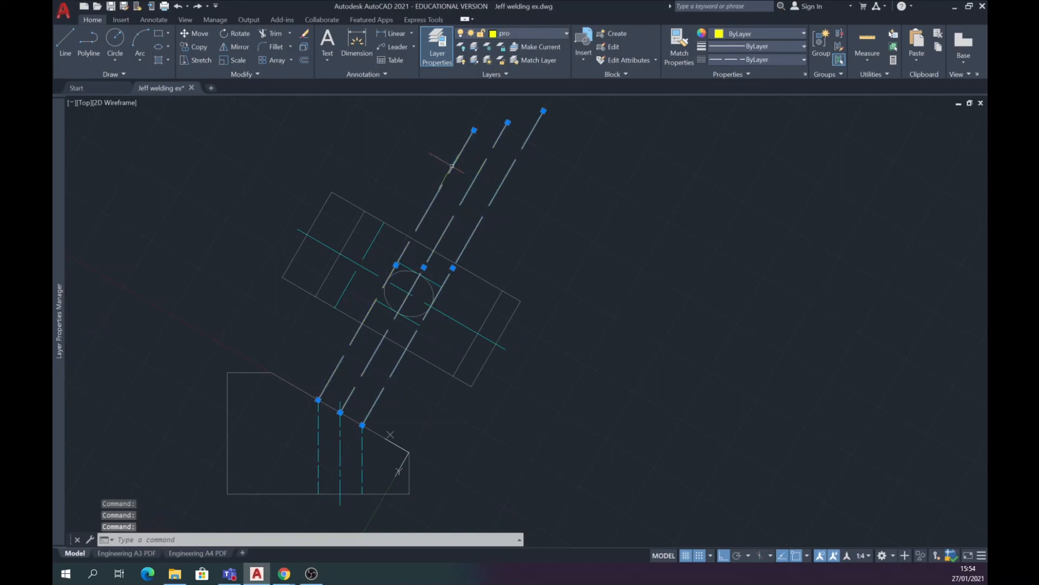
{"action": "key", "text": "Delete"}
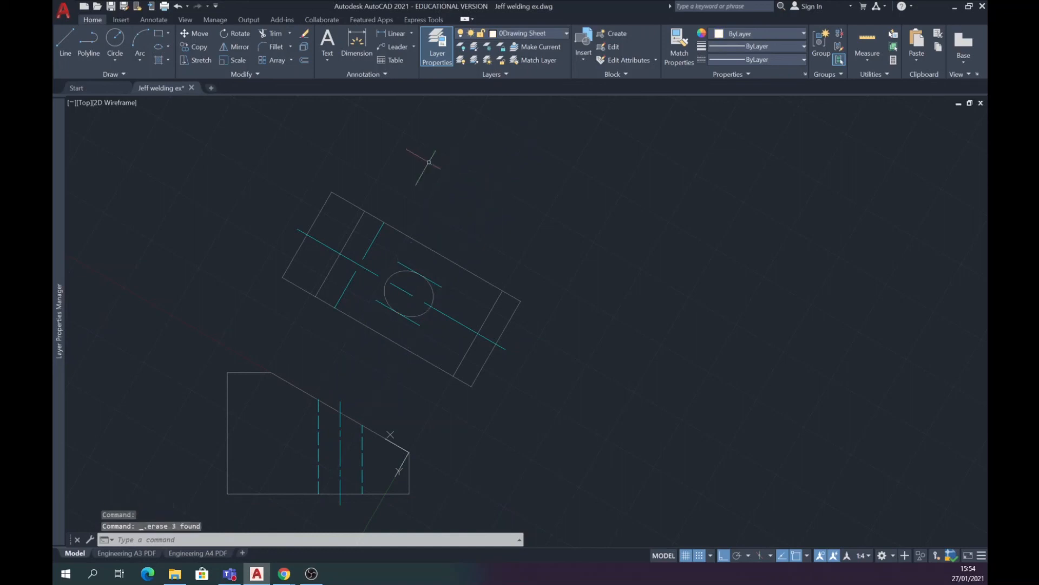
{"action": "left_click", "coordinate": [441, 286]}
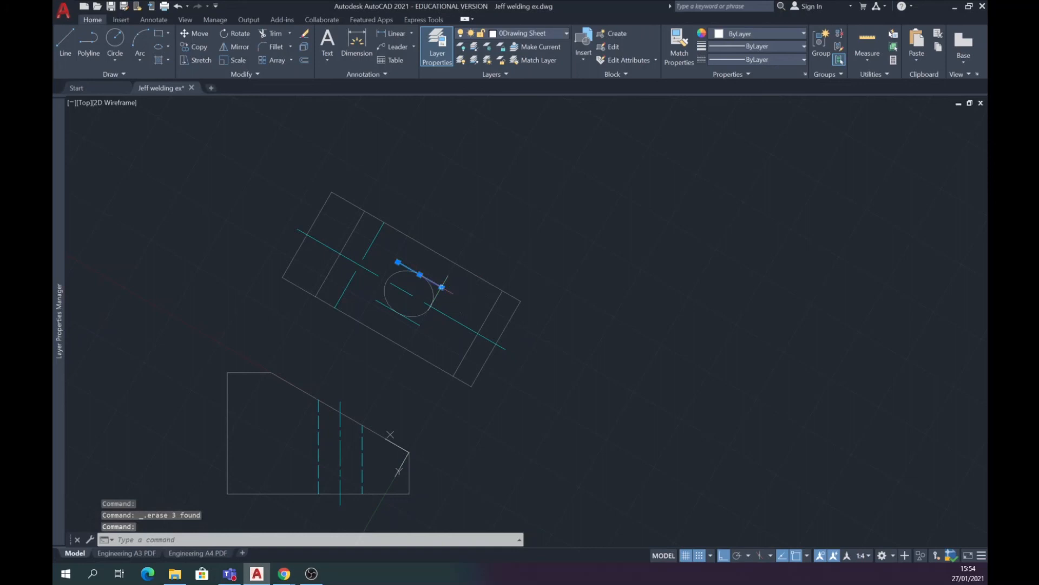
{"action": "left_click", "coordinate": [416, 322]}
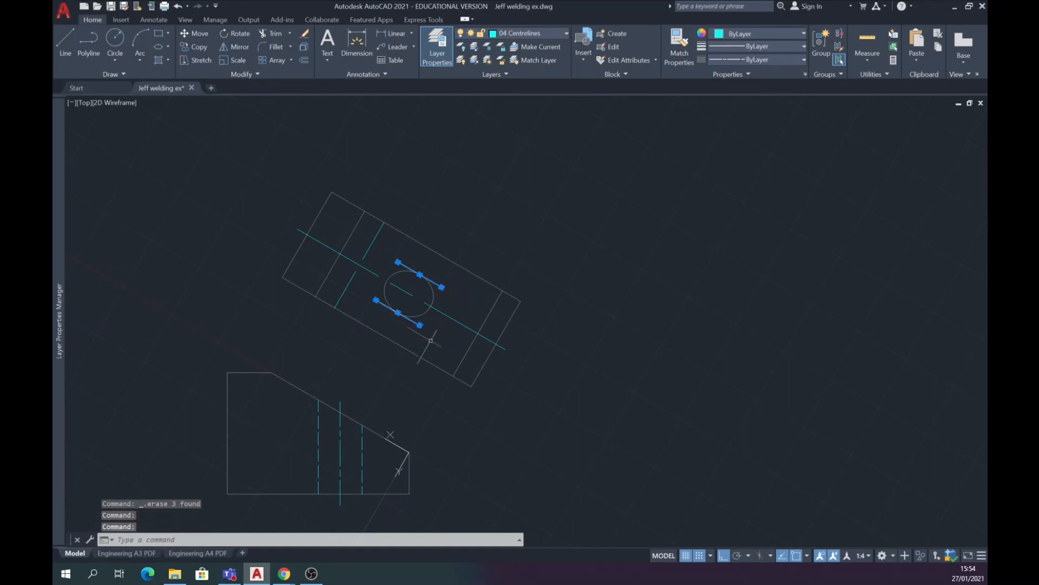
{"action": "key", "text": "Delete"}
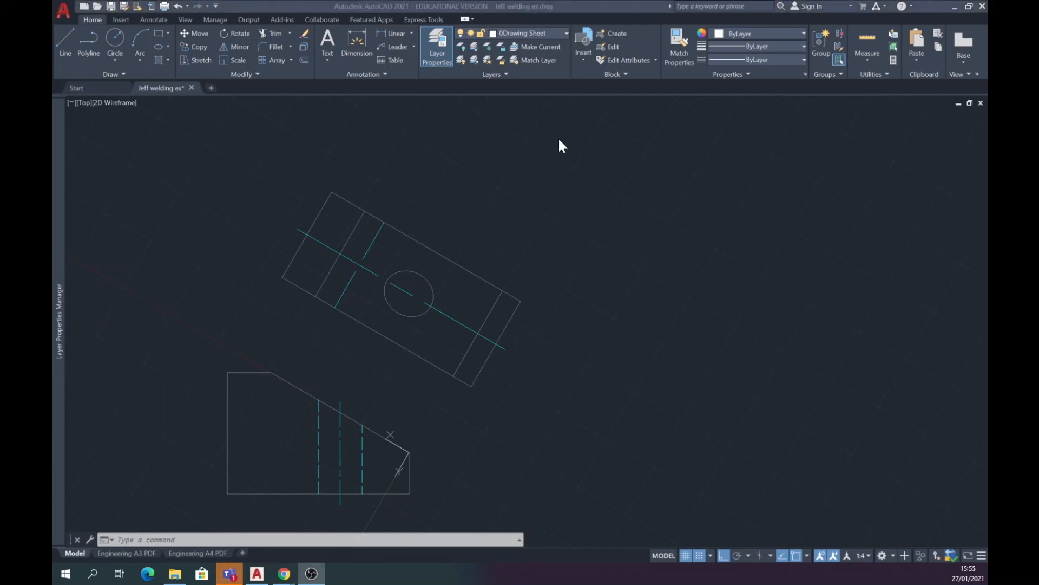
Turn on the 08 Dimensions & Leaders layer and bring both views and the notes into view.
{"action": "left_click", "coordinate": [569, 34]}
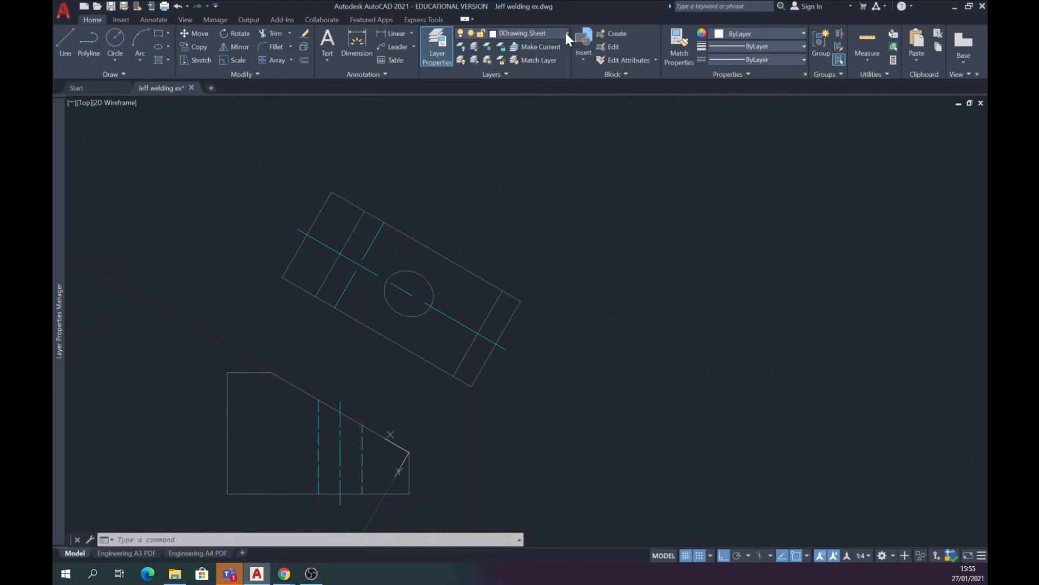
{"action": "left_click", "coordinate": [566, 33]}
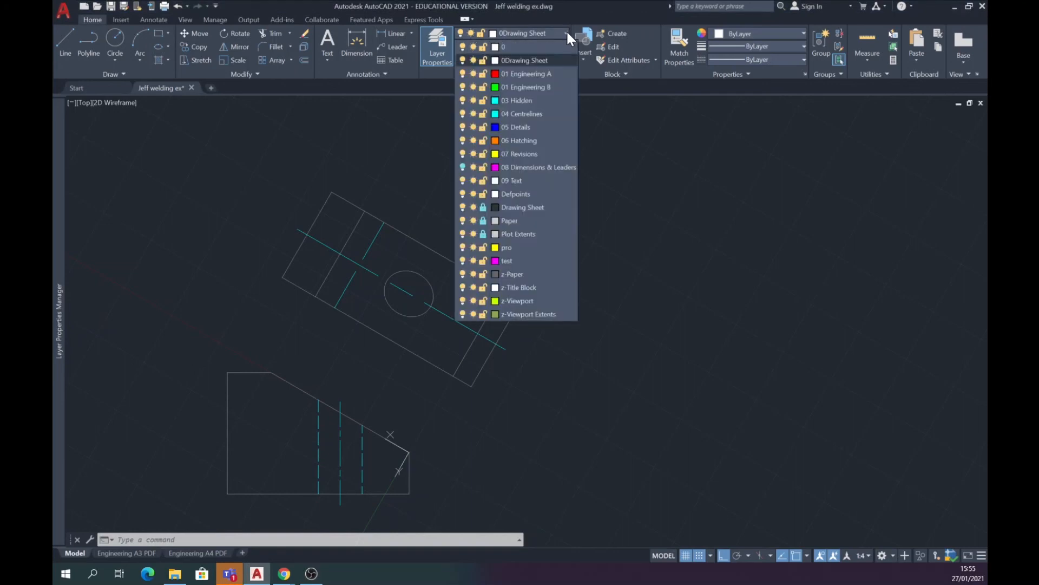
{"action": "left_click", "coordinate": [462, 167]}
{"action": "left_click", "coordinate": [612, 391]}
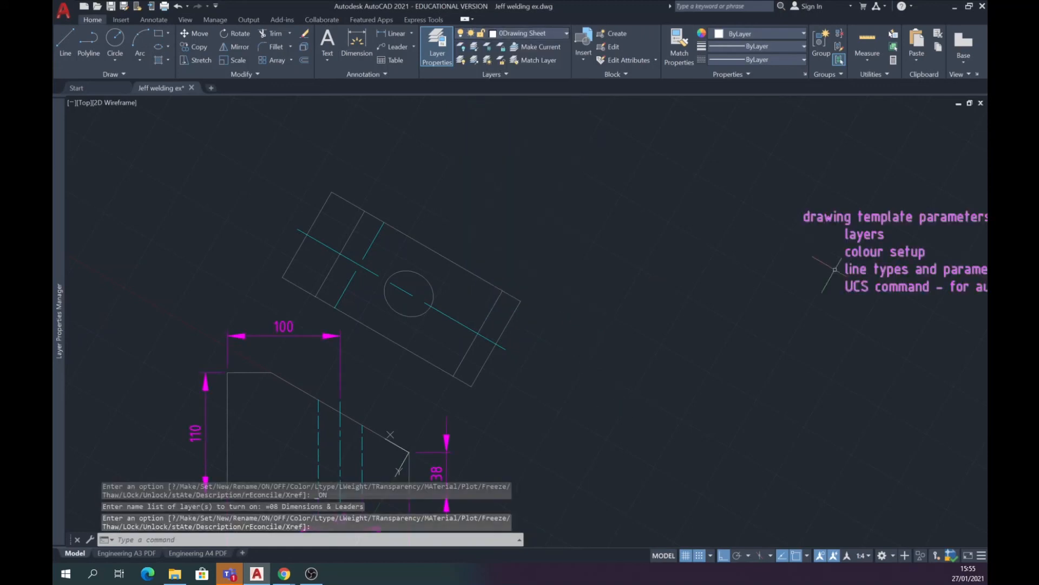
{"action": "scroll", "coordinate": [654, 287], "scroll_direction": "down", "scroll_amount": 1}
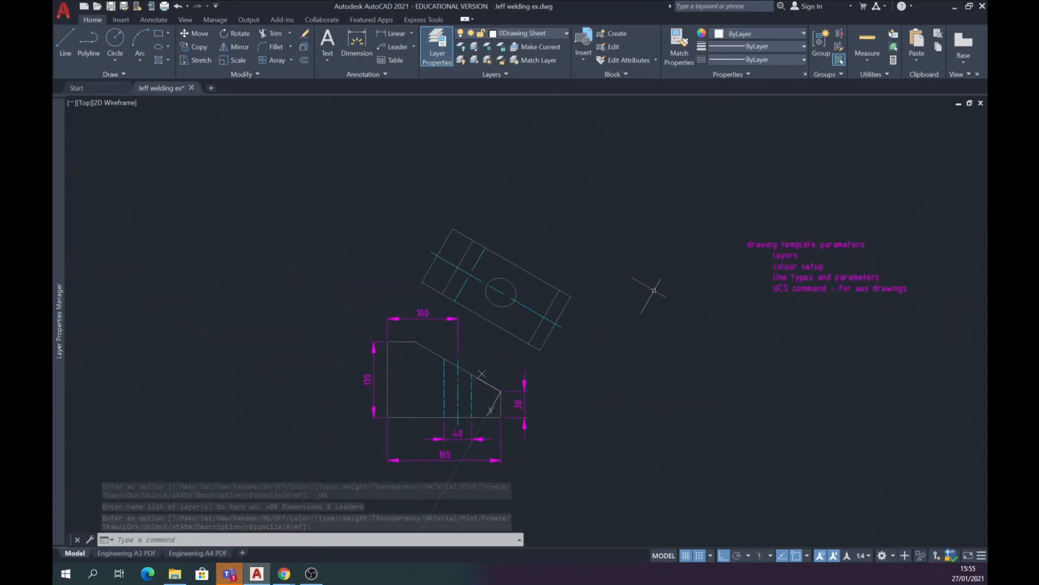
{"action": "middle_click_drag", "start_coordinate": [624, 338], "coordinate": [606, 291]}
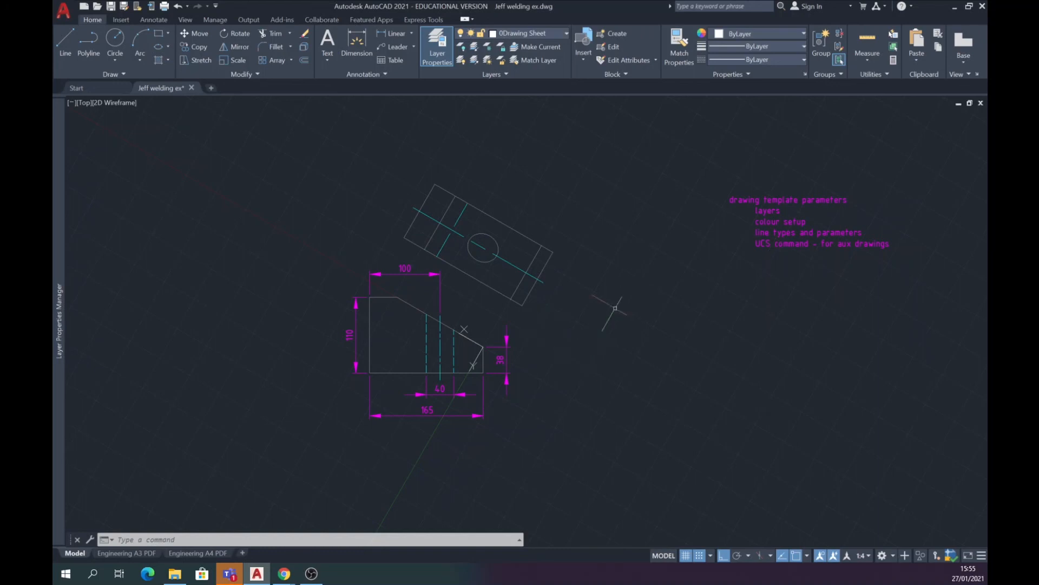
Reset the UCS to World and switch off the grid display.
{"action": "type", "text": "UCS"}
{"action": "key", "text": "Return"}
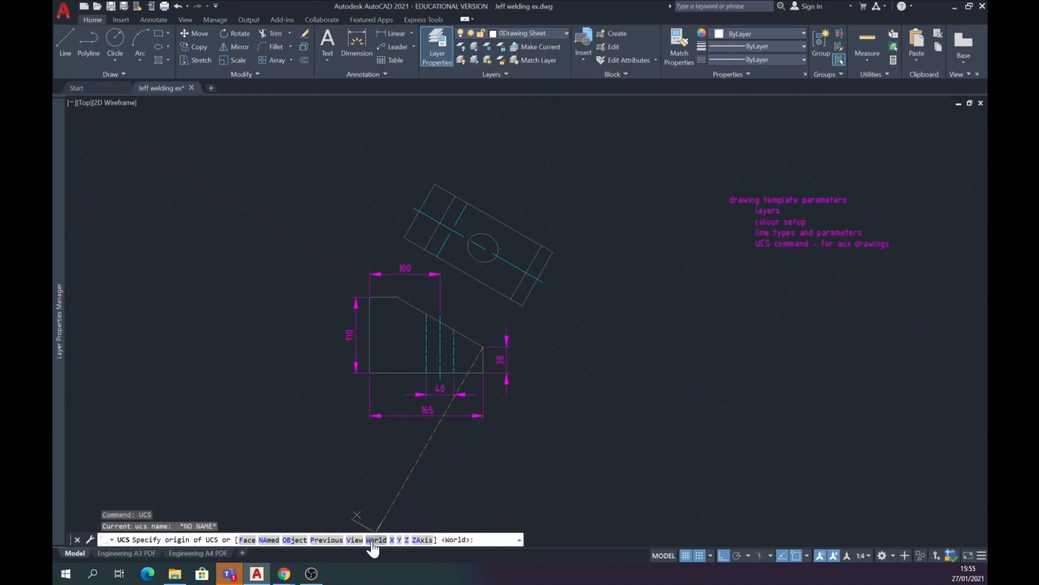
{"action": "key", "text": "Return"}
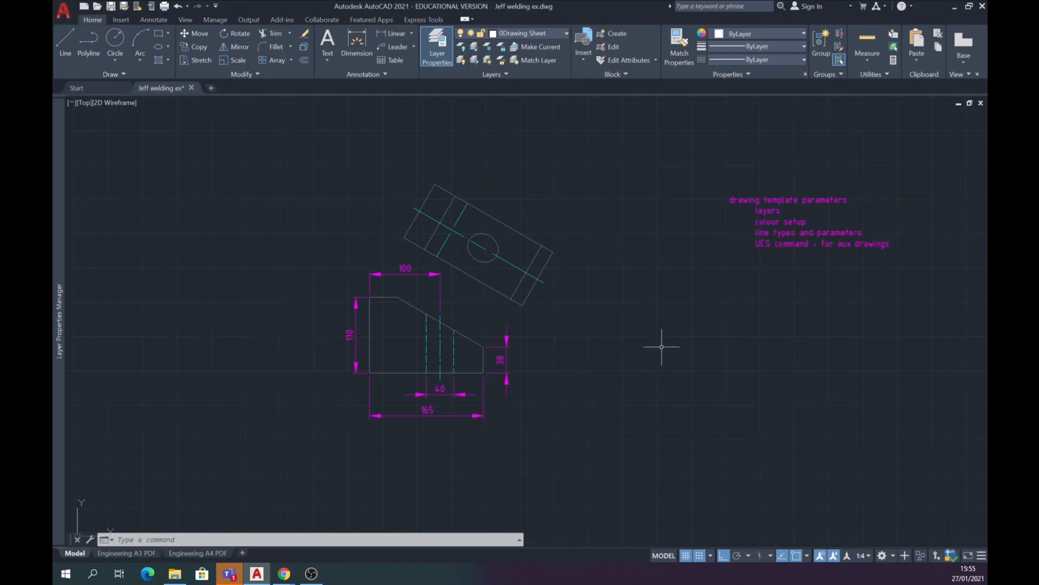
{"action": "left_click", "coordinate": [684, 556]}
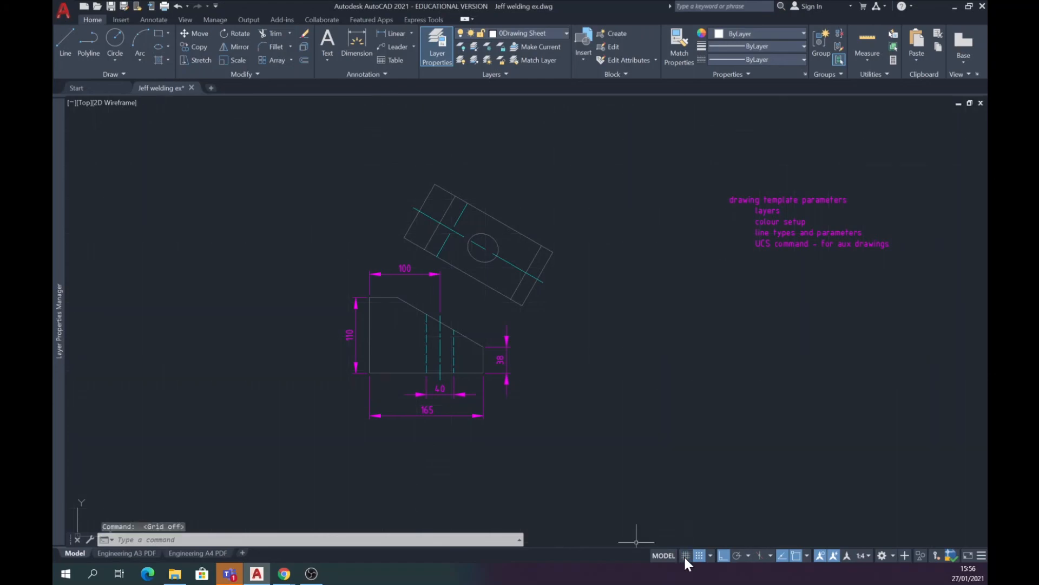